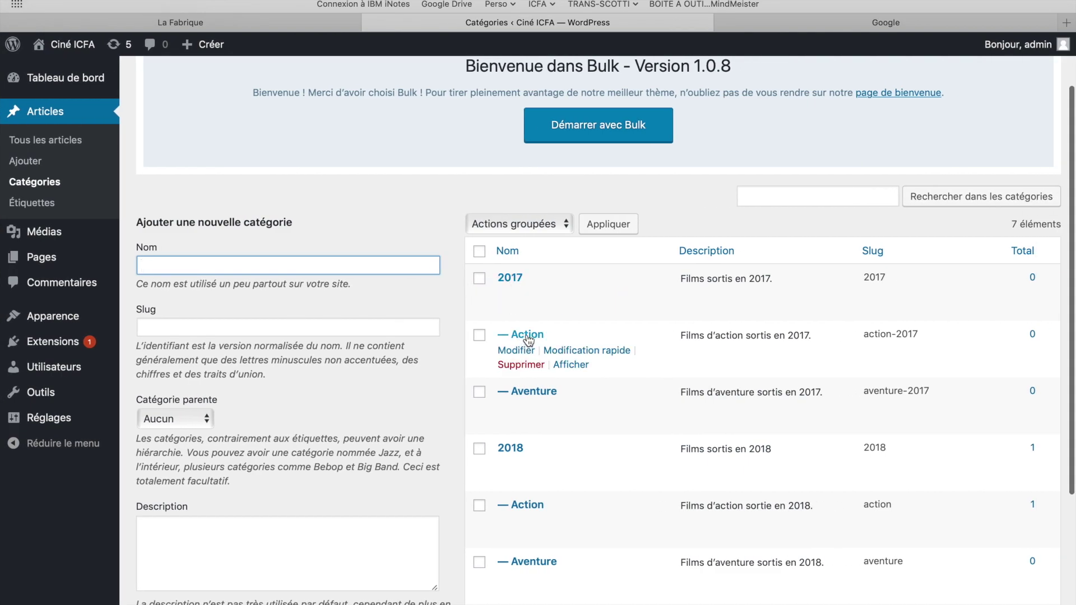
- Review the existing 2017 and 2018 film categories with their subcategories, and open the list of pages
{"action": "scroll", "coordinate": [506, 440], "scroll_direction": "down", "scroll_amount": 3}
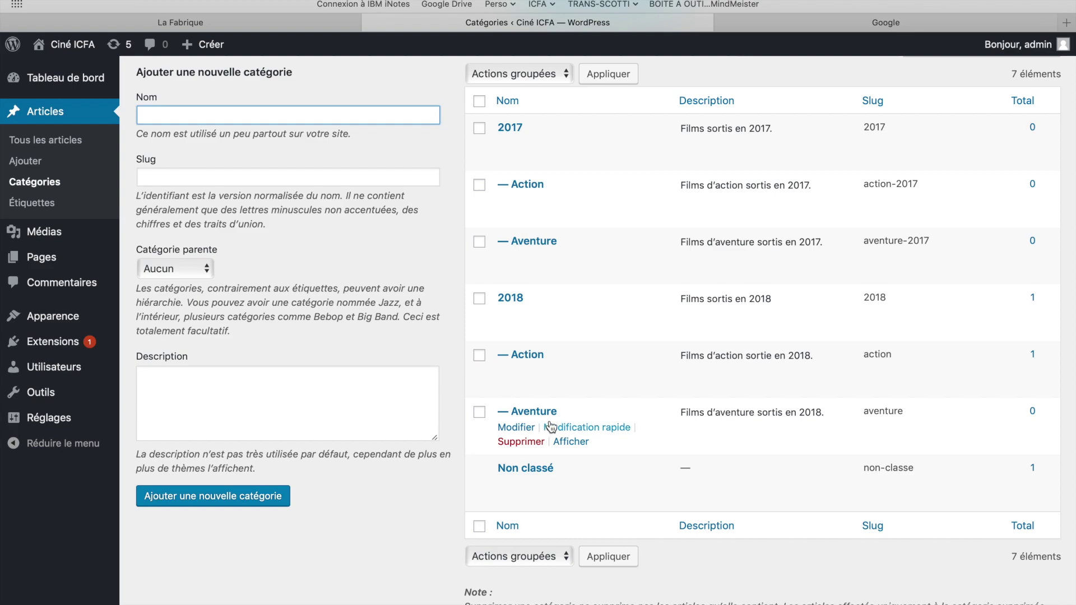
{"action": "scroll", "coordinate": [550, 335], "scroll_direction": "up", "scroll_amount": 4}
{"action": "scroll", "coordinate": [552, 324], "scroll_direction": "down", "scroll_amount": 3}
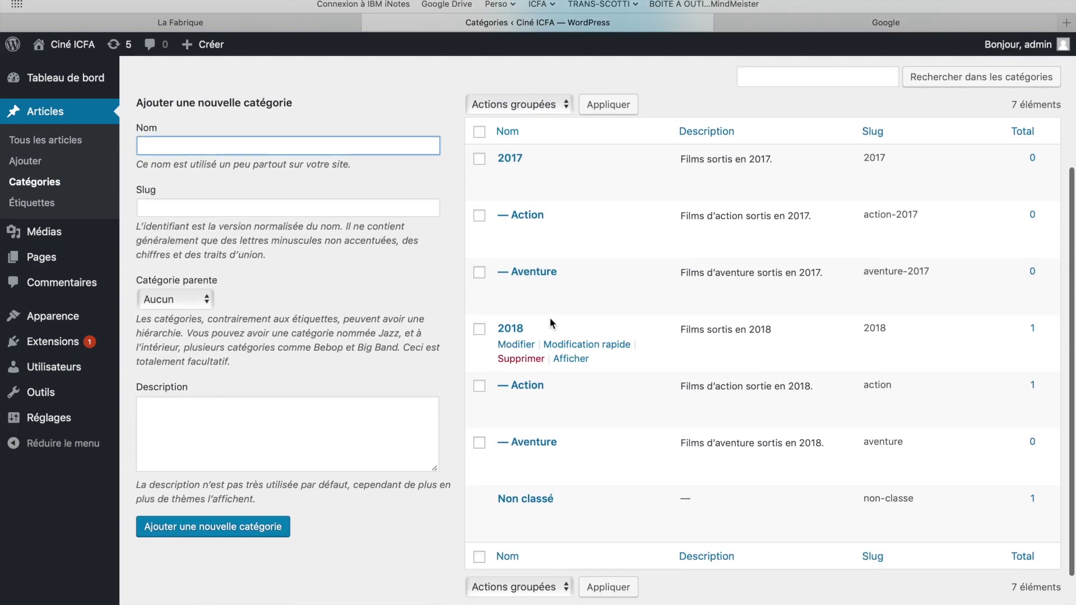
{"action": "scroll", "coordinate": [550, 323], "scroll_direction": "up", "scroll_amount": 4}
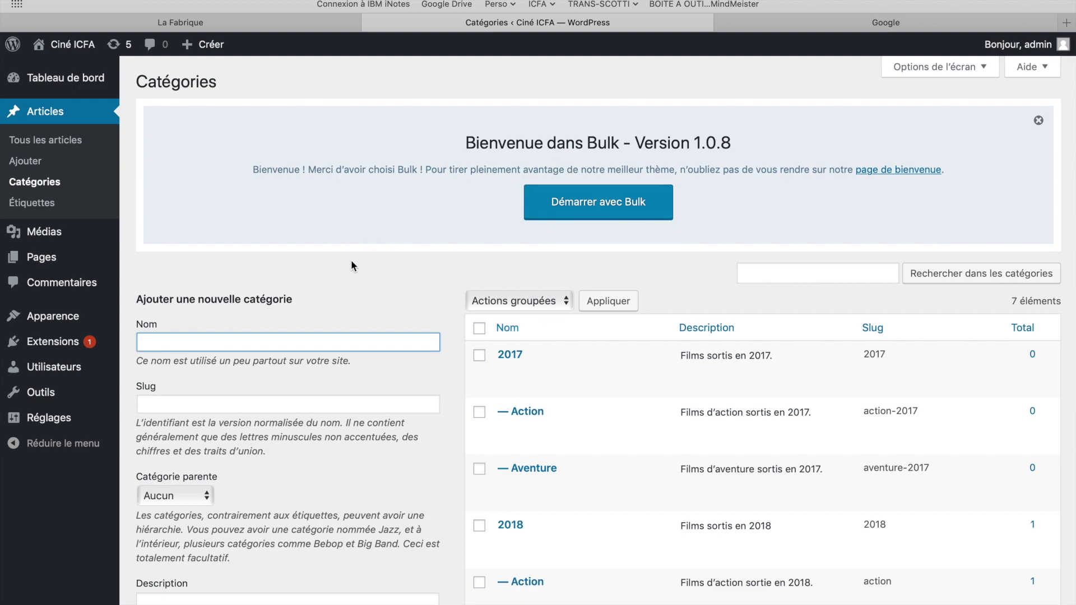
{"action": "scroll", "coordinate": [181, 302], "scroll_direction": "down", "scroll_amount": 2}
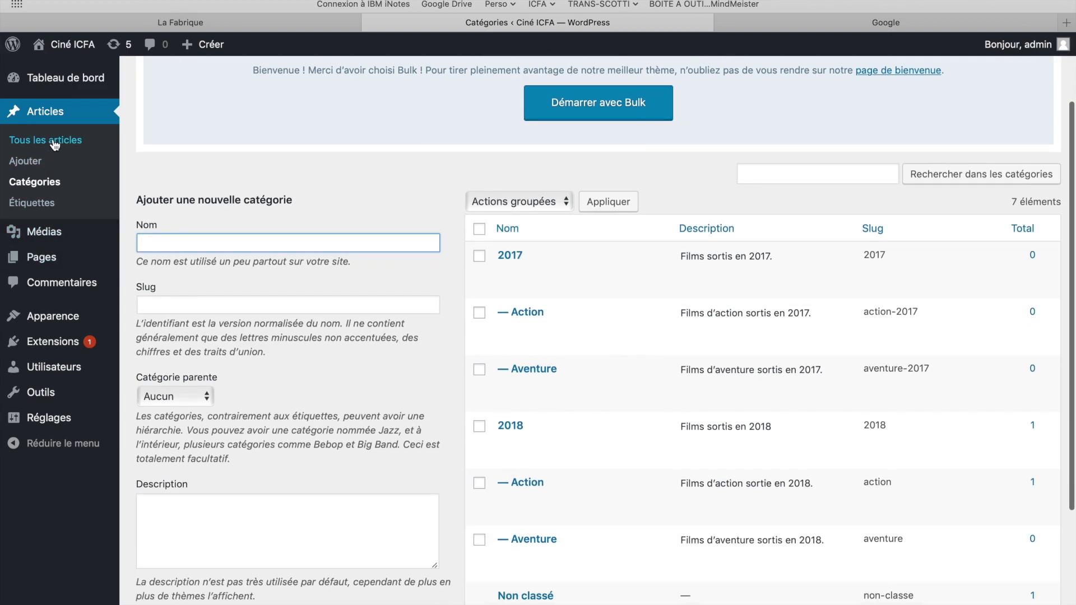
{"action": "left_click", "coordinate": [41, 257]}
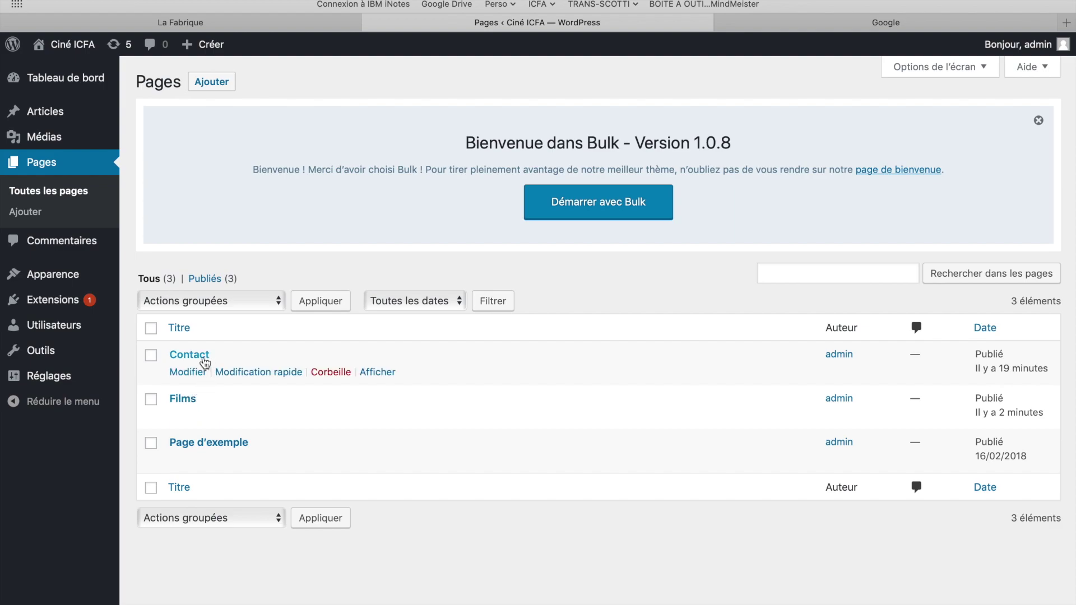
- Visit the Ciné ICFA site and look over its home page, from the header image to the latest article and sidebar
{"action": "left_click", "coordinate": [62, 41]}
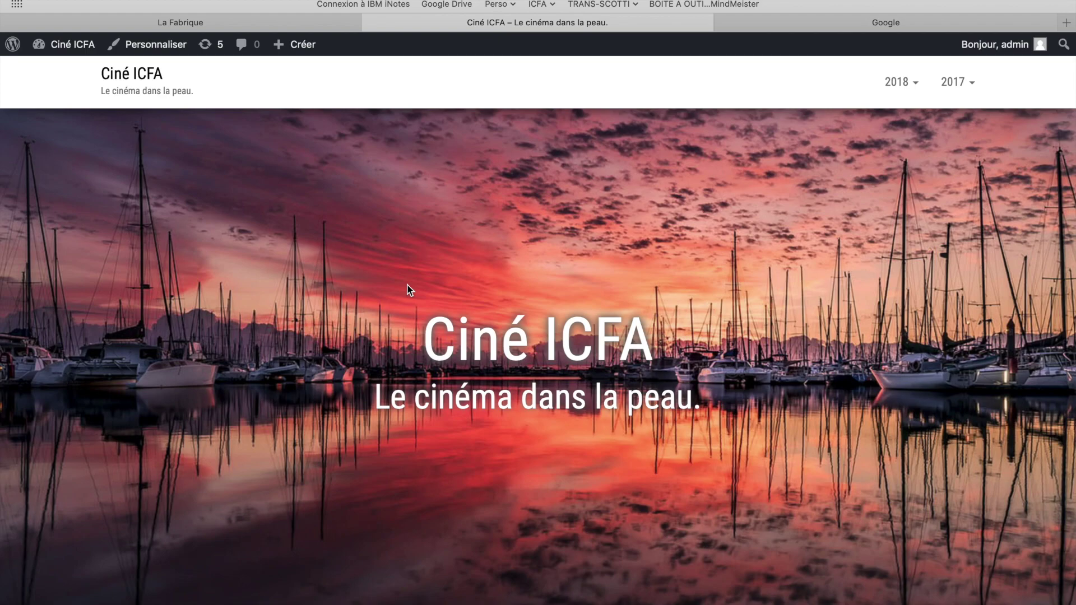
{"action": "scroll", "coordinate": [351, 281], "scroll_direction": "down", "scroll_amount": 4}
{"action": "scroll", "coordinate": [351, 281], "scroll_direction": "up", "scroll_amount": 4}
{"action": "scroll", "coordinate": [351, 281], "scroll_direction": "down", "scroll_amount": 1}
{"action": "scroll", "coordinate": [350, 281], "scroll_direction": "down", "scroll_amount": 5}
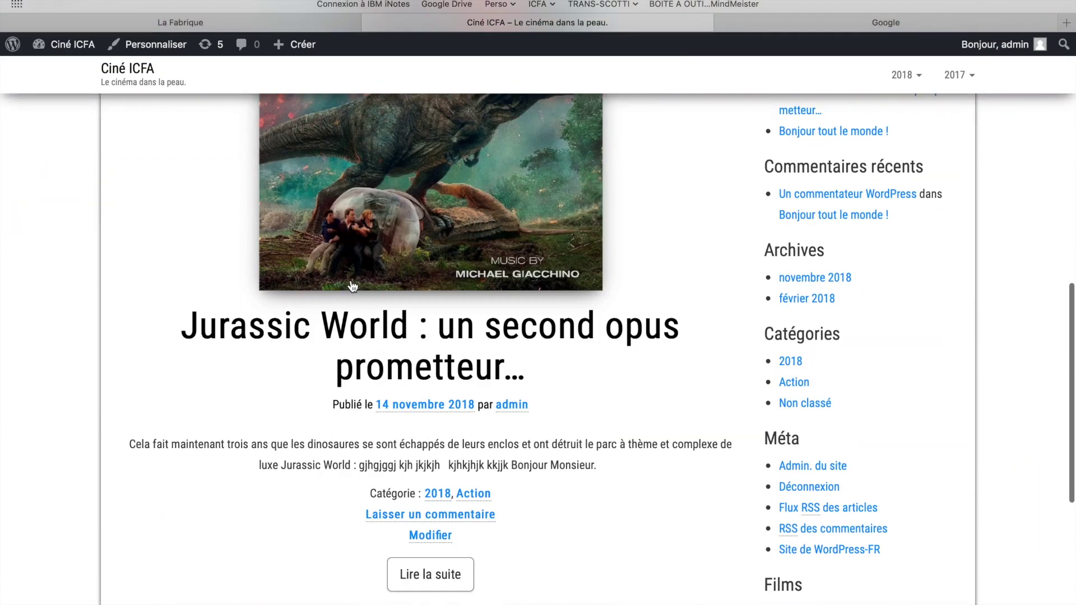
{"action": "scroll", "coordinate": [351, 281], "scroll_direction": "up", "scroll_amount": 6}
{"action": "scroll", "coordinate": [350, 281], "scroll_direction": "down", "scroll_amount": 3}
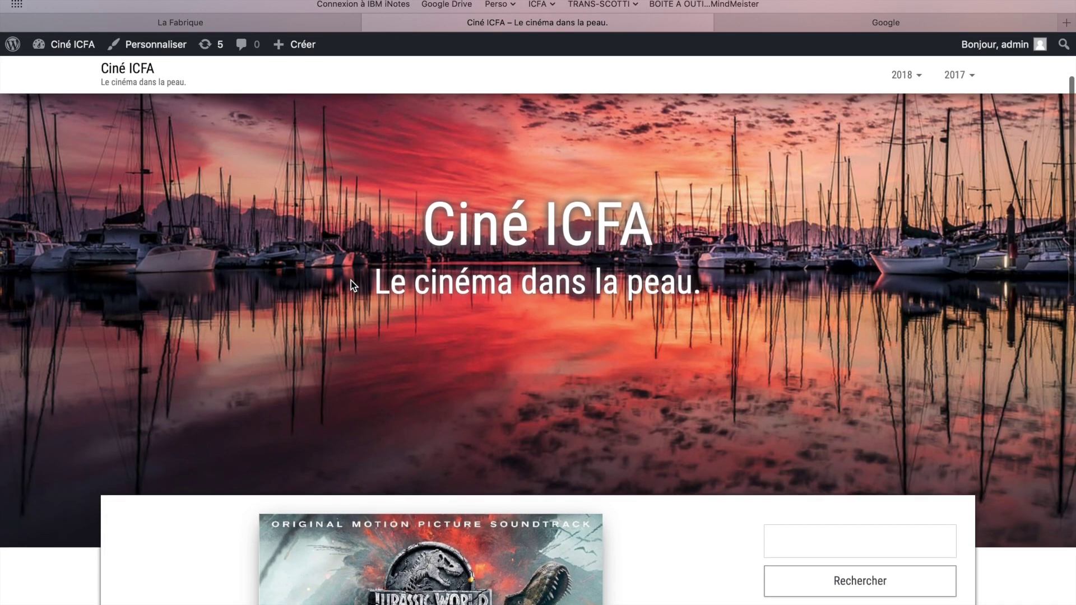
{"action": "scroll", "coordinate": [351, 280], "scroll_direction": "down", "scroll_amount": 1}
{"action": "scroll", "coordinate": [350, 281], "scroll_direction": "up", "scroll_amount": 4}
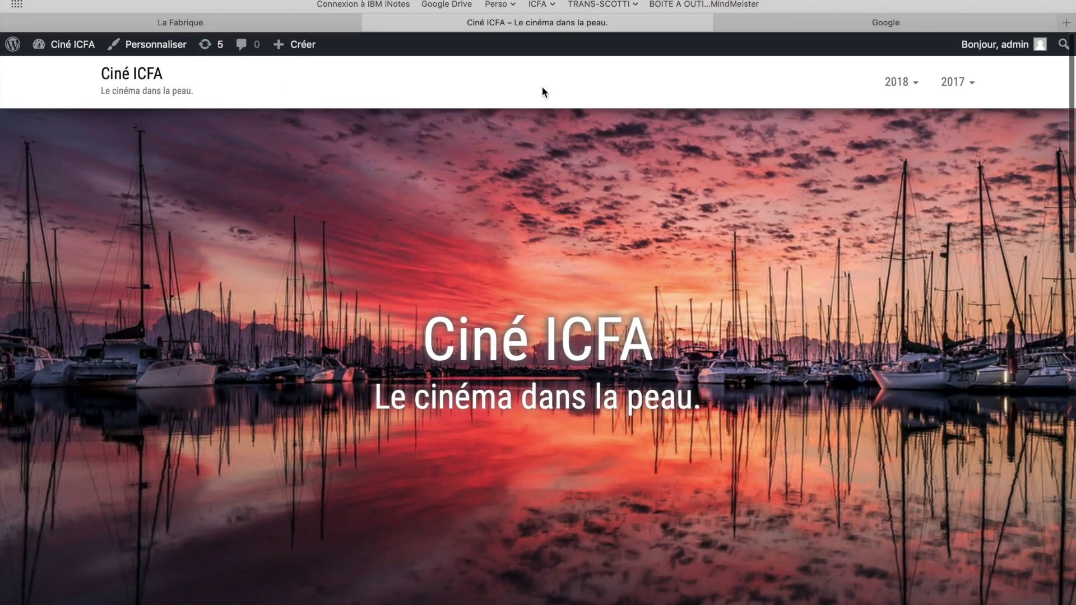
- View the Action category of 2017 and that of 2018 from the site's navigation
{"action": "mouse_move", "coordinate": [954, 86]}
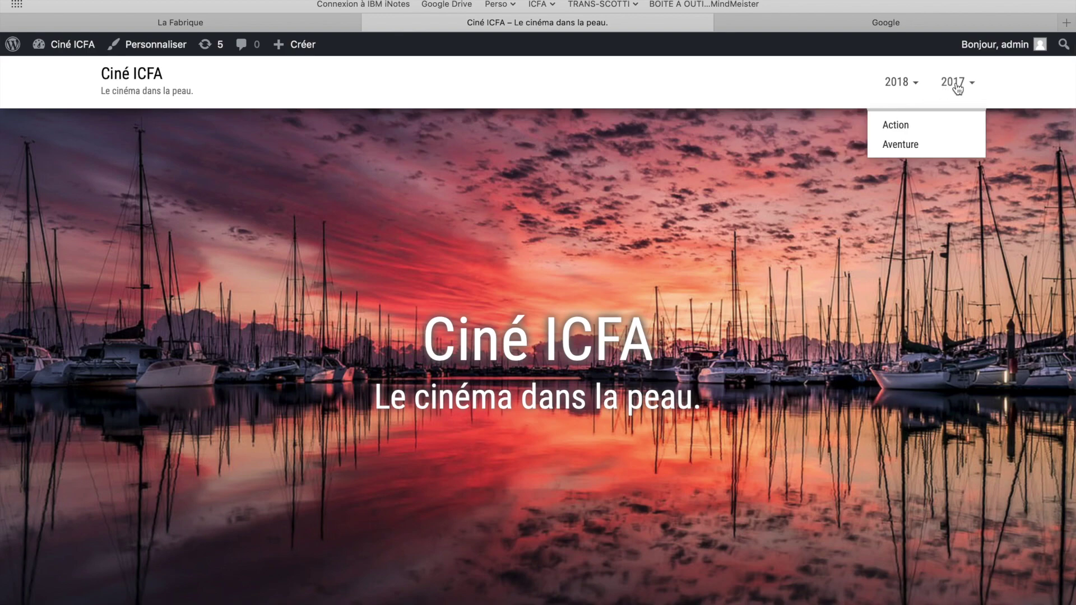
{"action": "left_click", "coordinate": [897, 126]}
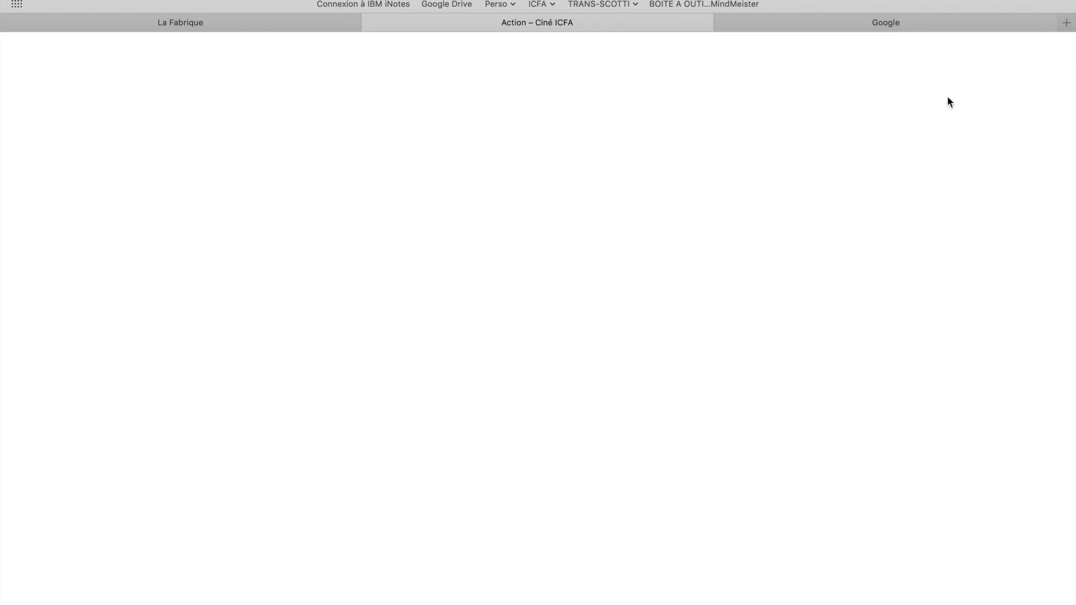
{"action": "mouse_move", "coordinate": [905, 87]}
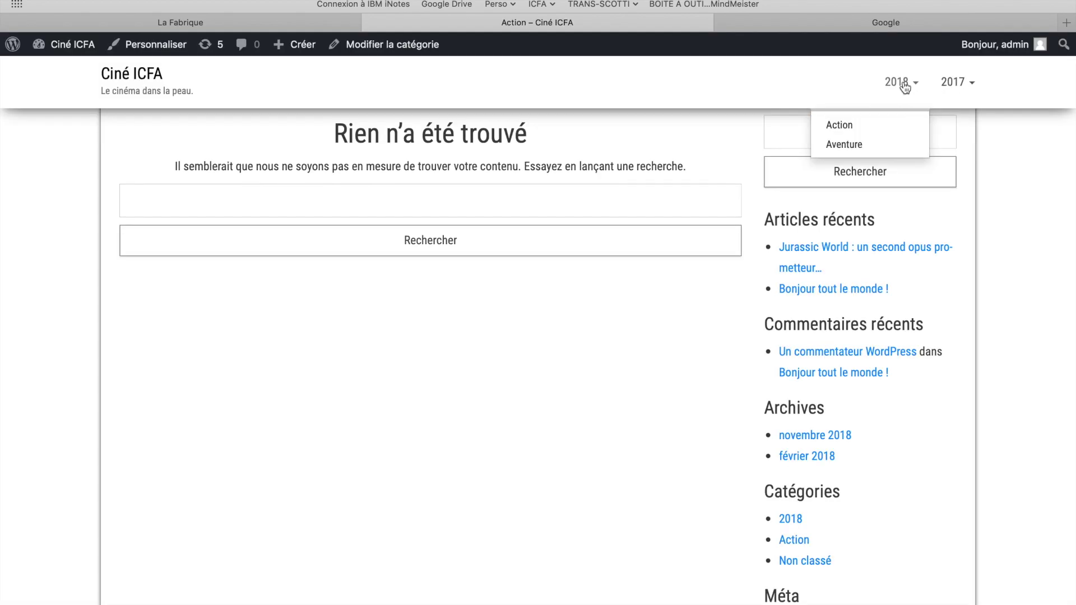
{"action": "left_click", "coordinate": [841, 126]}
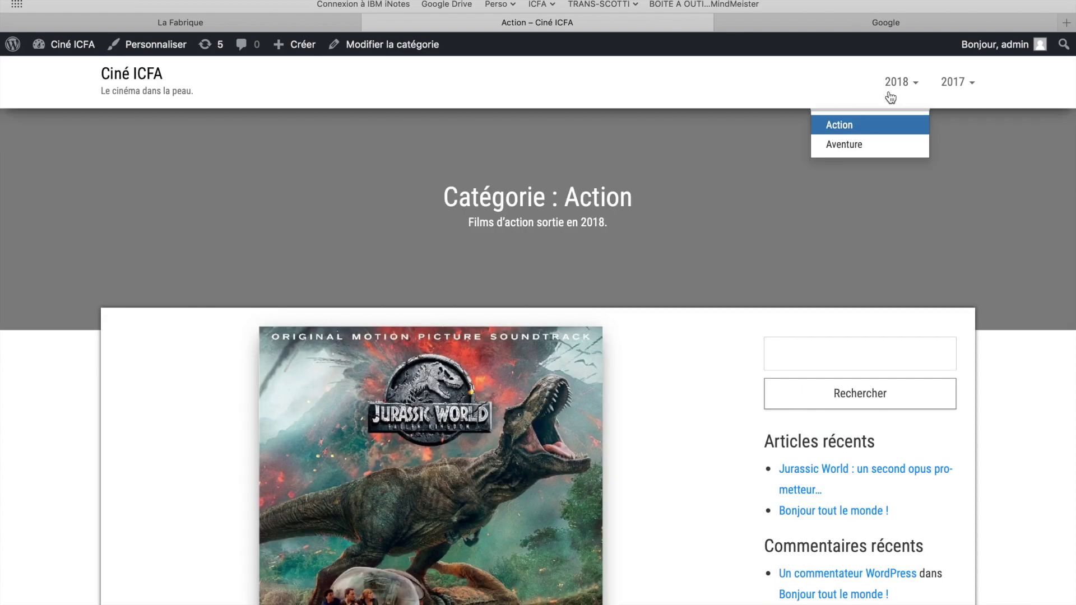
- Open the Jurassic World article in the 2018 Action category and look through its content and comment section
{"action": "scroll", "coordinate": [435, 284], "scroll_direction": "down", "scroll_amount": 10}
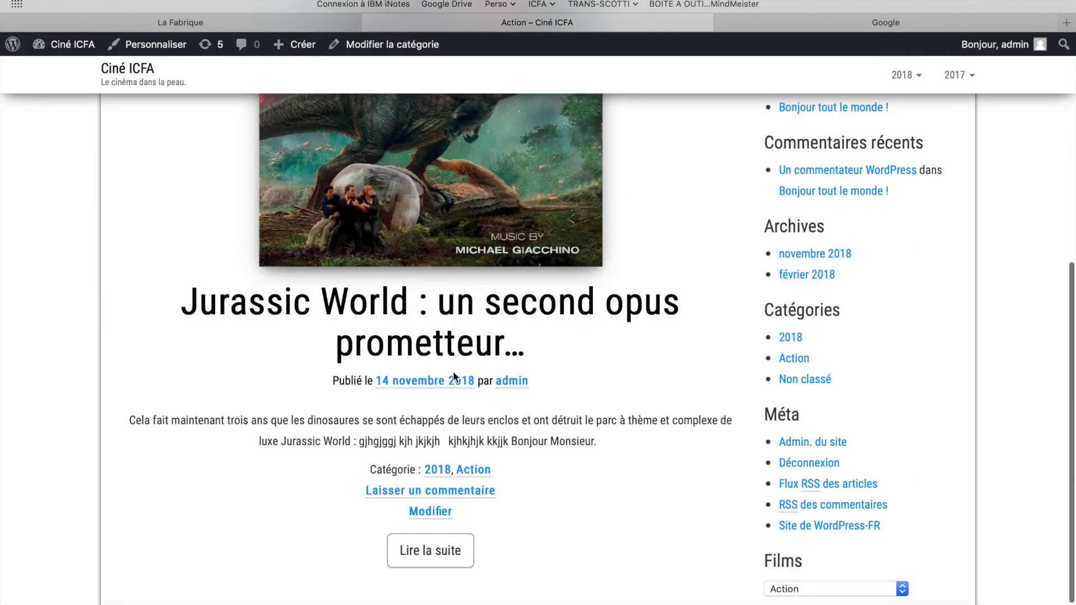
{"action": "left_click", "coordinate": [514, 314]}
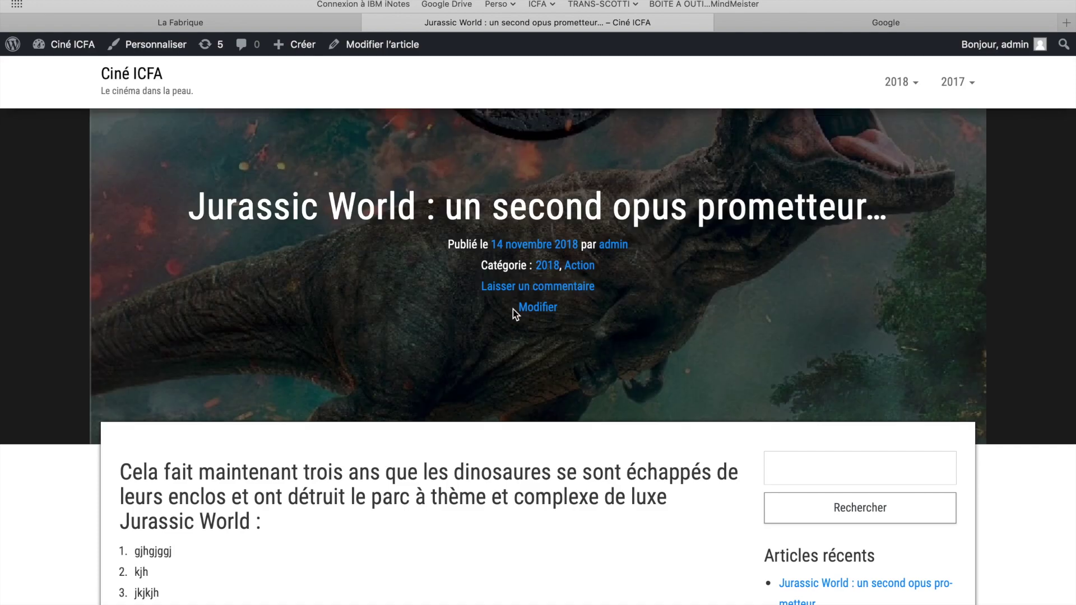
{"action": "scroll", "coordinate": [412, 420], "scroll_direction": "down", "scroll_amount": 8}
{"action": "scroll", "coordinate": [412, 420], "scroll_direction": "down", "scroll_amount": 5}
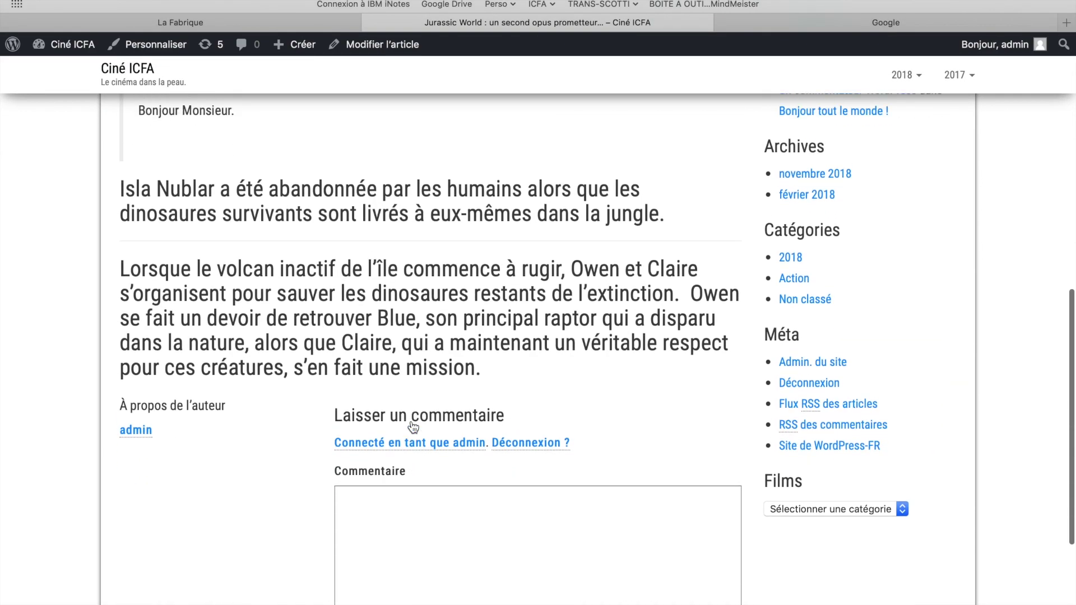
{"action": "scroll", "coordinate": [480, 421], "scroll_direction": "up", "scroll_amount": 10}
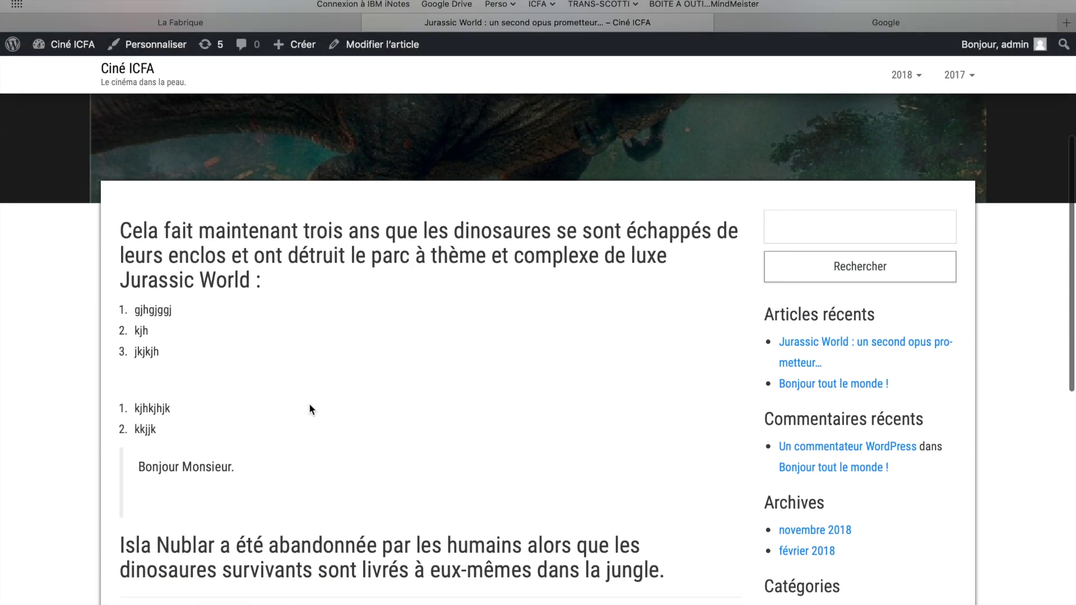
{"action": "scroll", "coordinate": [308, 402], "scroll_direction": "down", "scroll_amount": 4}
{"action": "scroll", "coordinate": [307, 480], "scroll_direction": "down", "scroll_amount": 7}
{"action": "scroll", "coordinate": [307, 480], "scroll_direction": "up", "scroll_amount": 14}
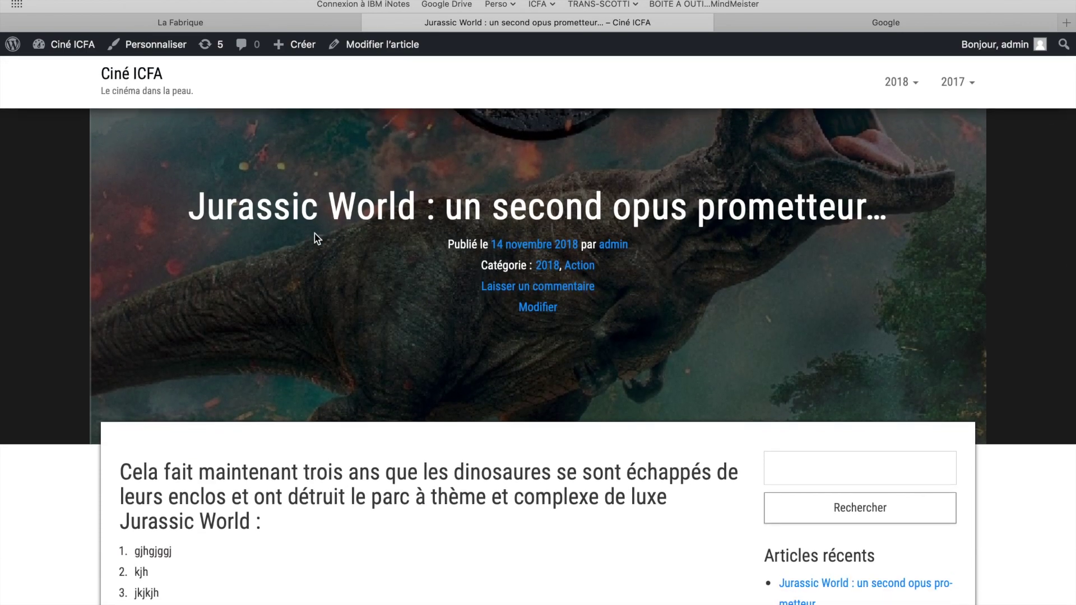
{"action": "scroll", "coordinate": [539, 252], "scroll_direction": "up", "scroll_amount": 2}
- Return to the site's dashboard and open the Menu Principal structure for editing
{"action": "mouse_move", "coordinate": [62, 44]}
{"action": "left_click", "coordinate": [71, 43]}
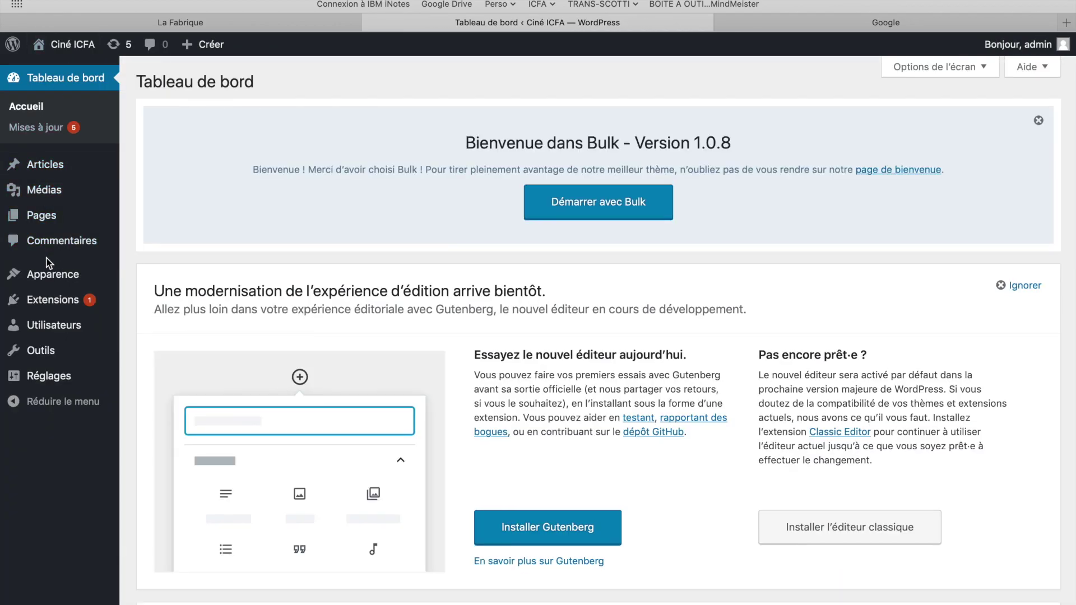
{"action": "mouse_move", "coordinate": [50, 273]}
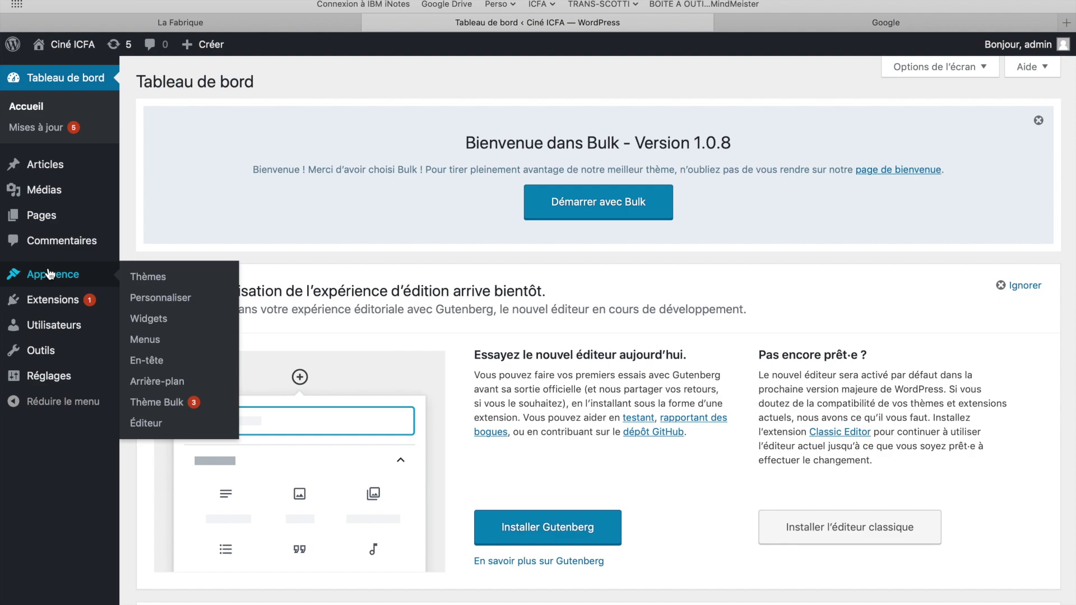
{"action": "left_click", "coordinate": [151, 336]}
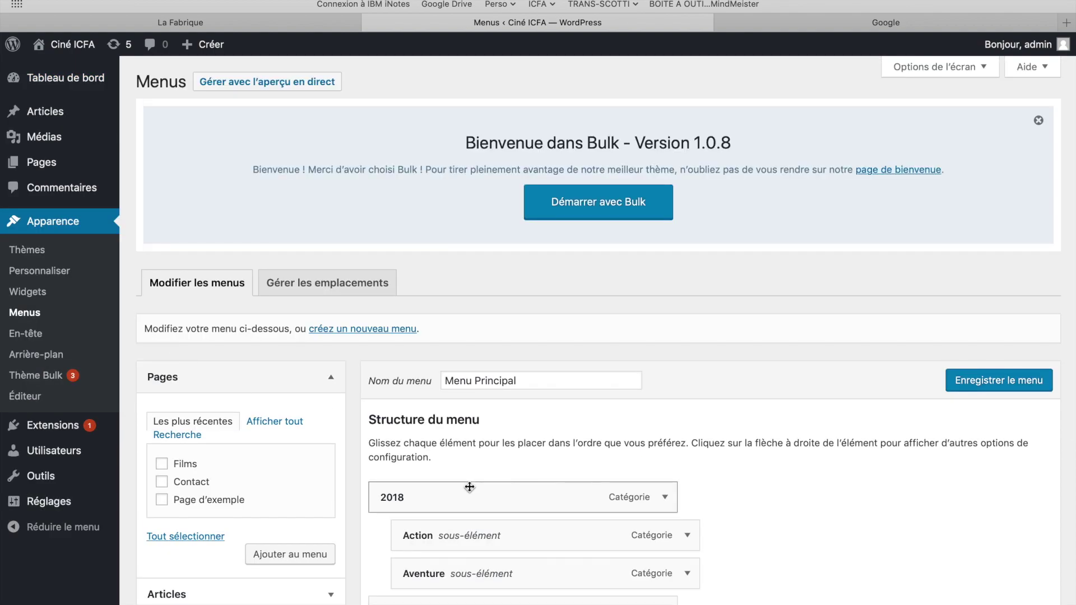
{"action": "scroll", "coordinate": [533, 488], "scroll_direction": "down", "scroll_amount": 4}
{"action": "scroll", "coordinate": [510, 502], "scroll_direction": "down", "scroll_amount": 2}
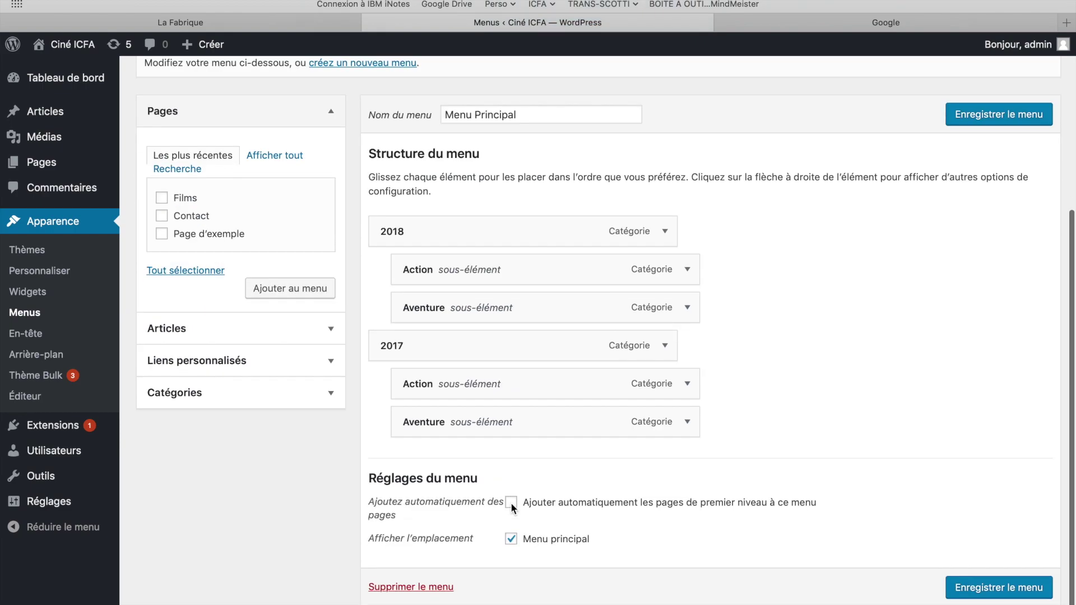
- Add the Page d'exemple page to the menu and move it to first place, above 2018
{"action": "scroll", "coordinate": [333, 403], "scroll_direction": "up", "scroll_amount": 1}
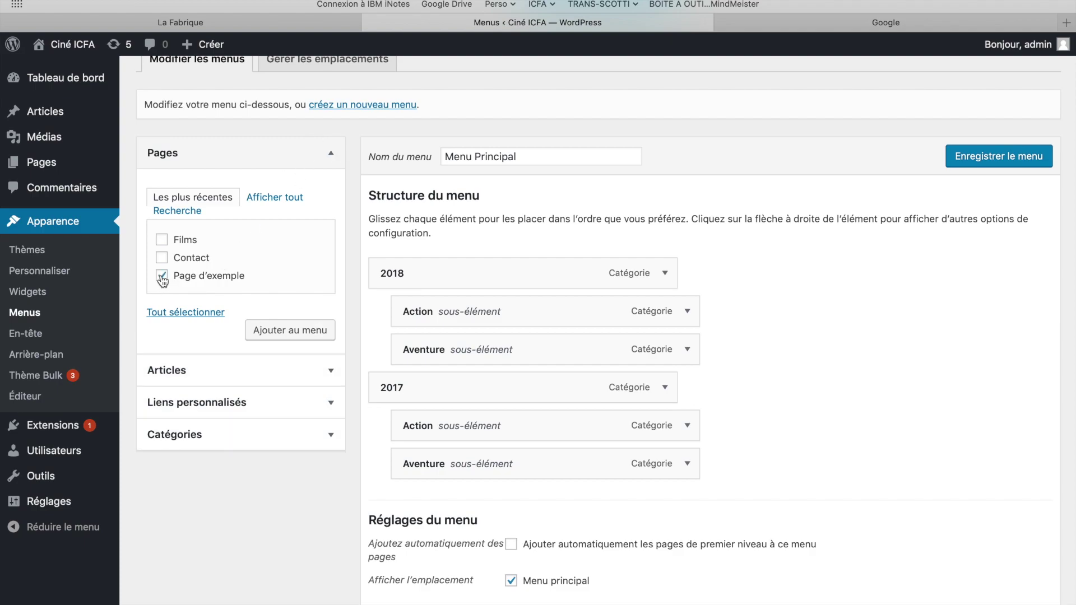
{"action": "left_click", "coordinate": [301, 335]}
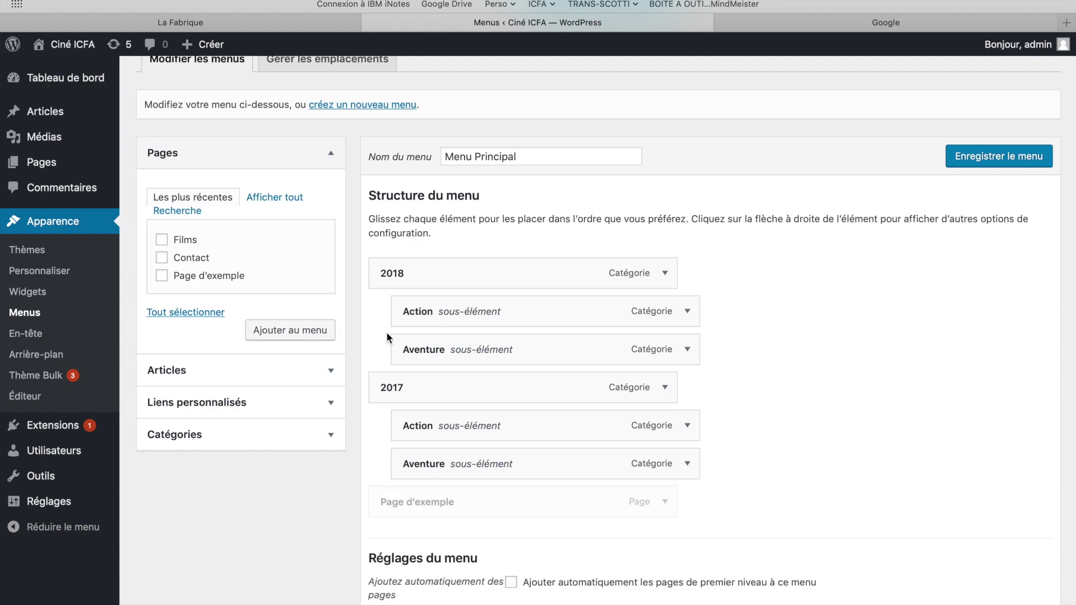
{"action": "left_click_drag", "start_coordinate": [439, 499], "coordinate": [436, 260]}
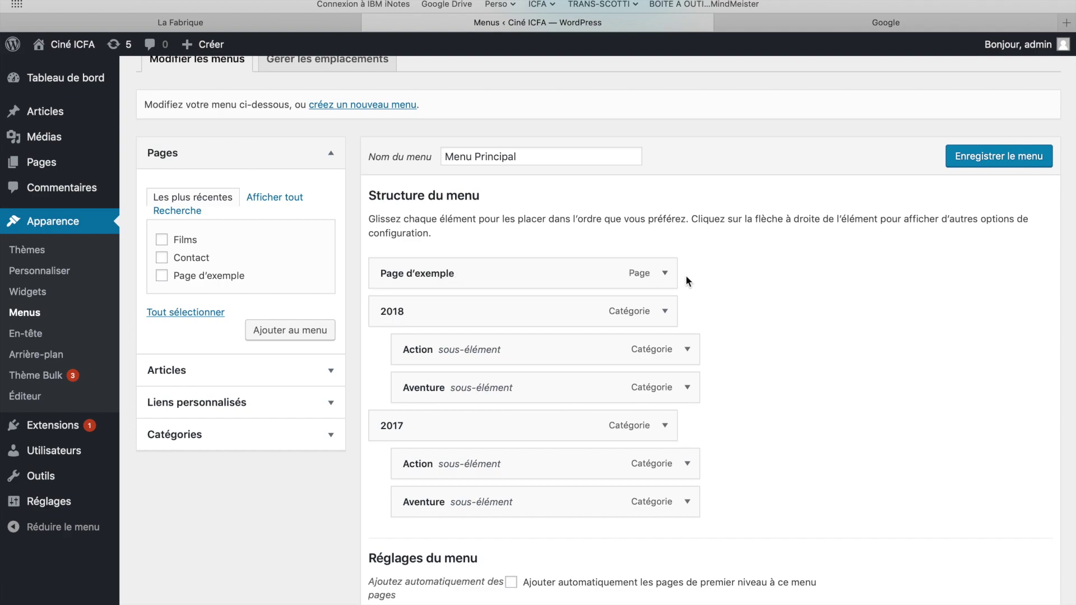
- Change the navigation title of the Page d'exemple menu item to Accueil and collapse its settings
{"action": "left_click", "coordinate": [665, 273]}
{"action": "triple_click", "coordinate": [471, 316]}
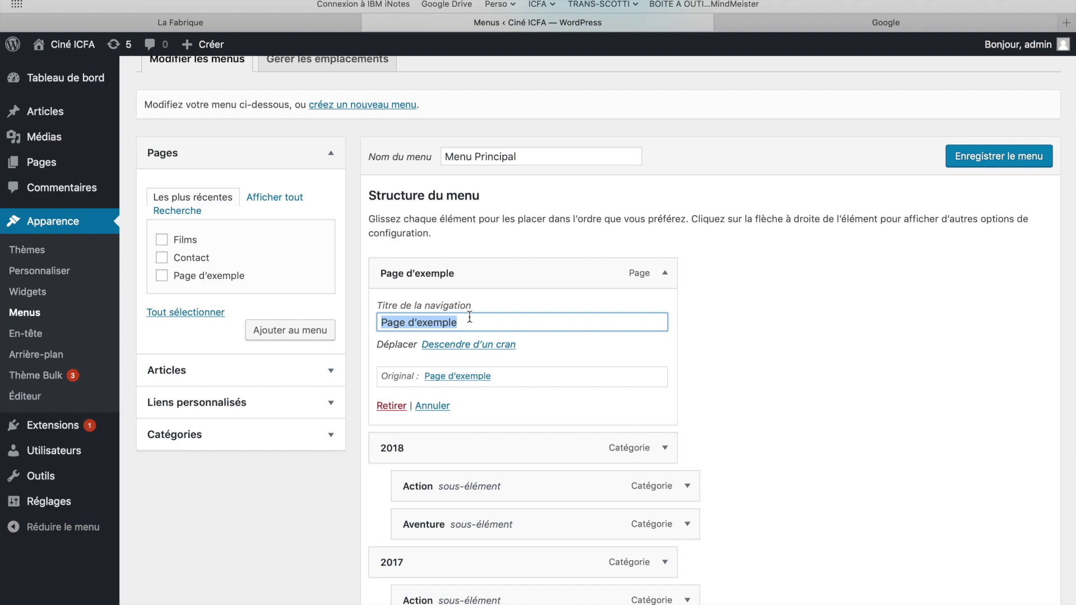
{"action": "type", "text": "Accuei"}
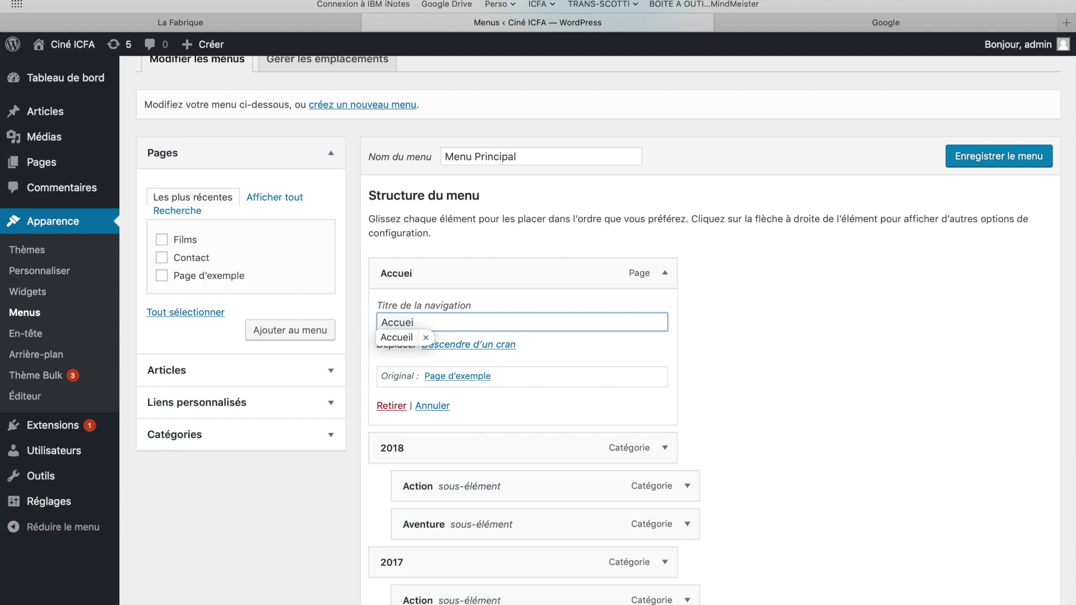
{"action": "type", "text": "l"}
{"action": "left_click", "coordinate": [730, 376]}
{"action": "left_click", "coordinate": [663, 273]}
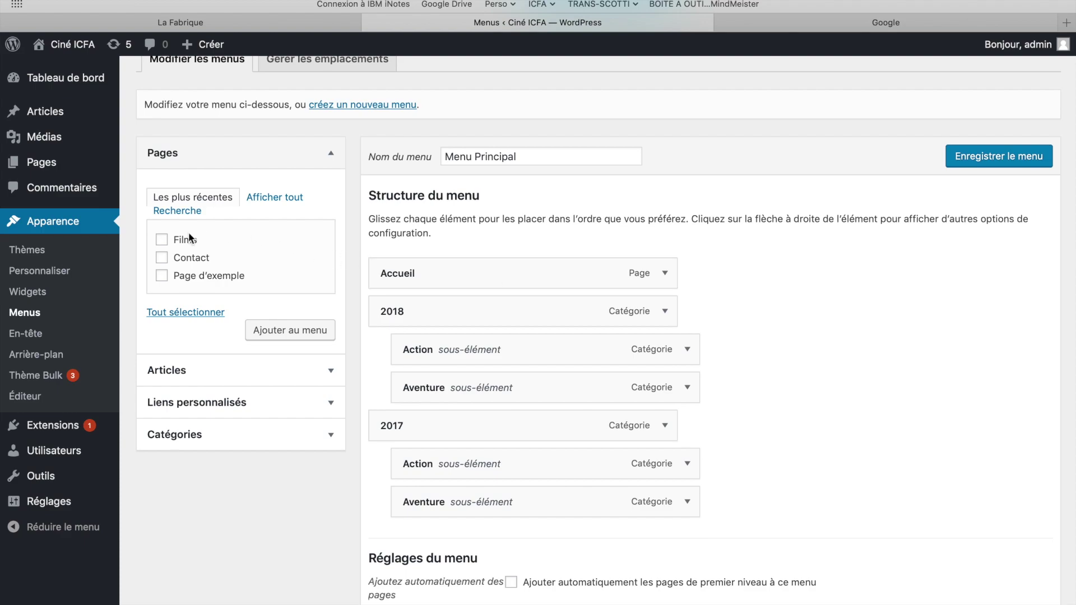
- Add the Films page to the menu and place it directly below Accueil
{"action": "left_click", "coordinate": [161, 239]}
{"action": "left_click", "coordinate": [303, 334]}
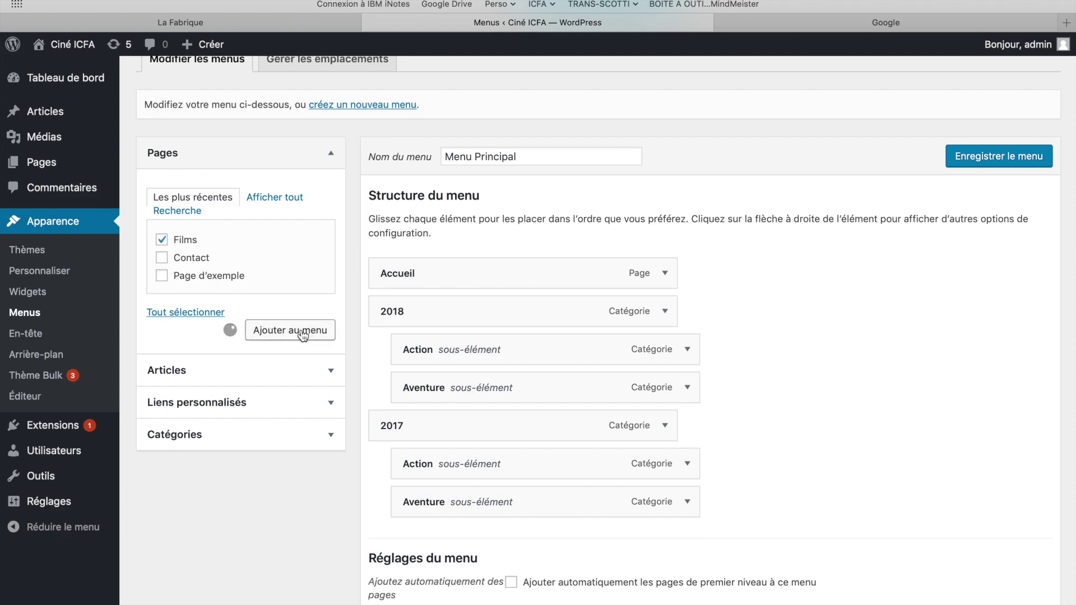
{"action": "left_click_drag", "start_coordinate": [438, 547], "coordinate": [422, 320]}
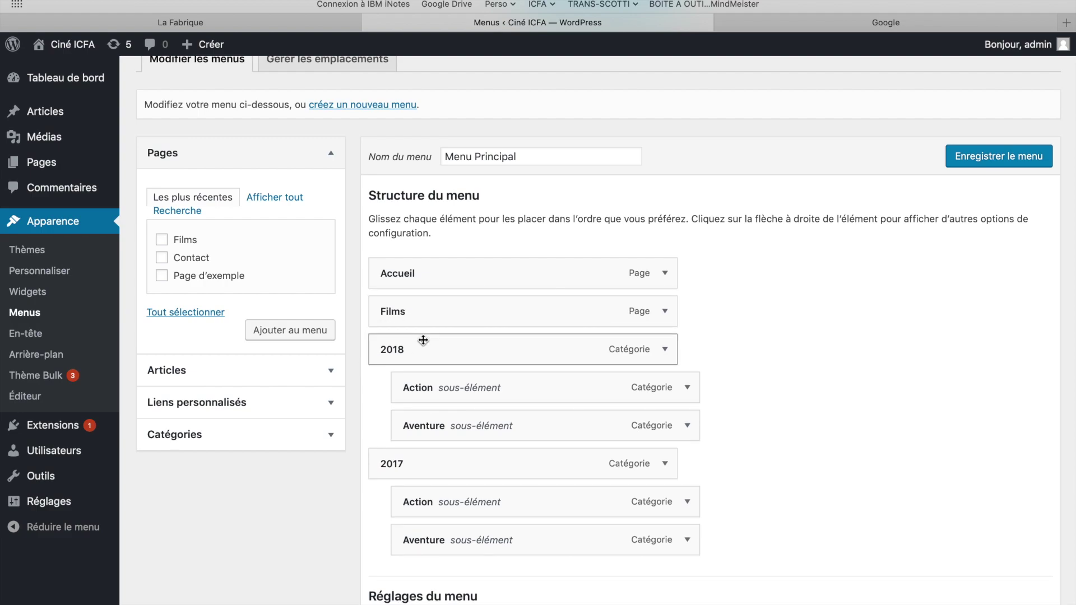
- Nest the 2018 and 2017 categories, with their Action and Aventure items, as sub-items of Films
{"action": "left_click_drag", "start_coordinate": [415, 345], "coordinate": [440, 347]}
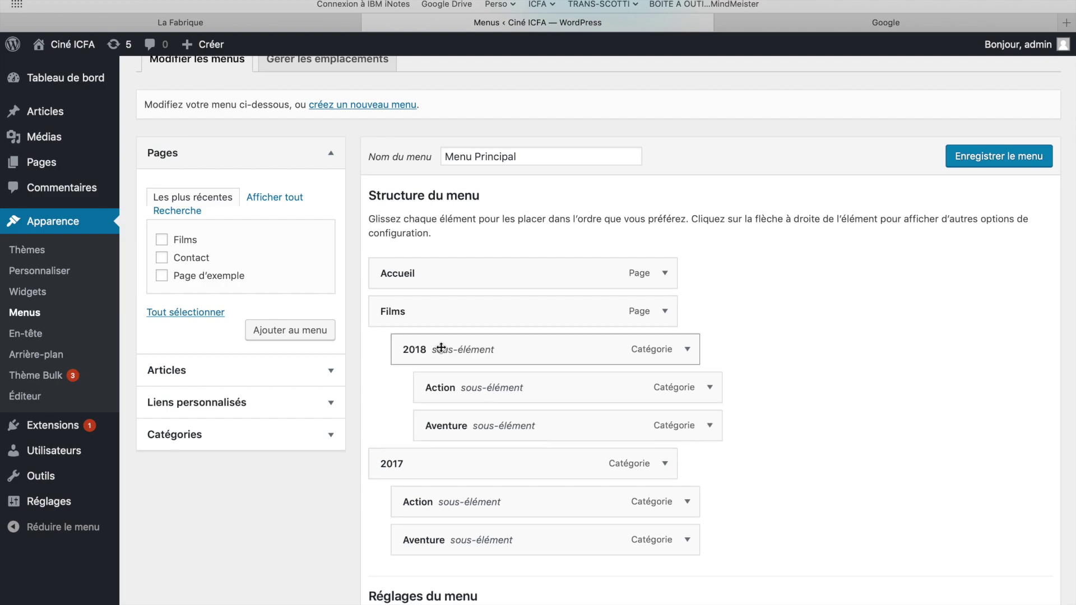
{"action": "left_click_drag", "start_coordinate": [392, 472], "coordinate": [432, 470]}
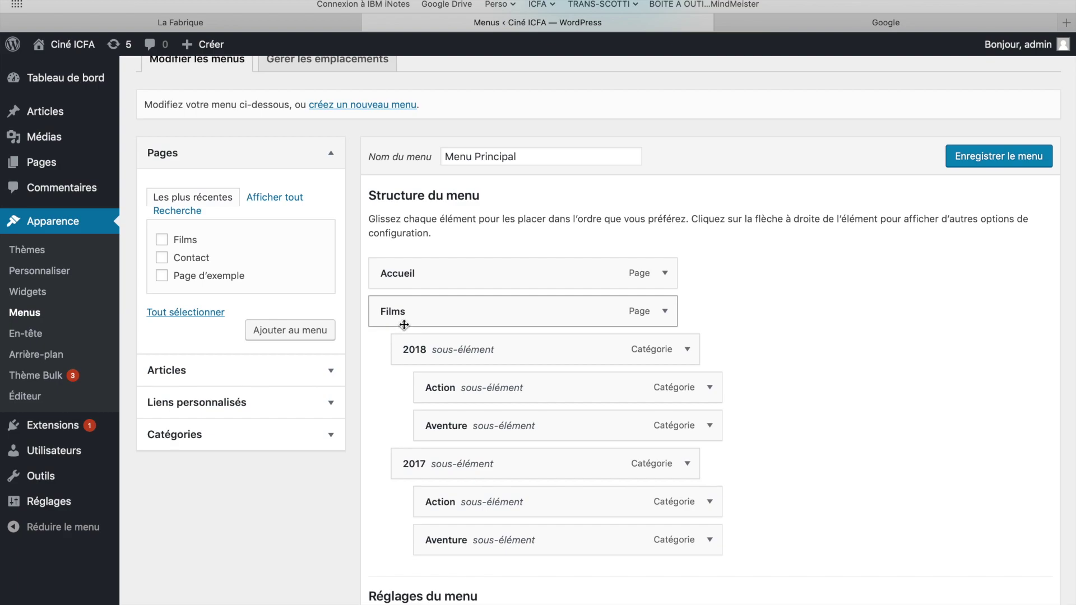
- Add the Contact page as the last top-level item of the menu
{"action": "scroll", "coordinate": [402, 350], "scroll_direction": "down", "scroll_amount": 3}
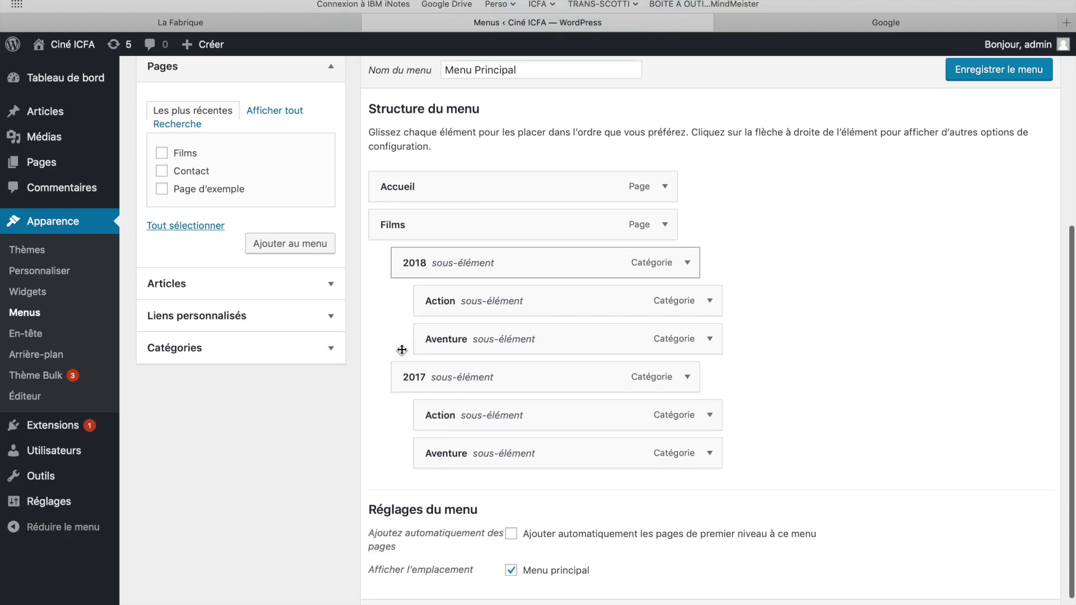
{"action": "scroll", "coordinate": [432, 193], "scroll_direction": "down", "scroll_amount": 1}
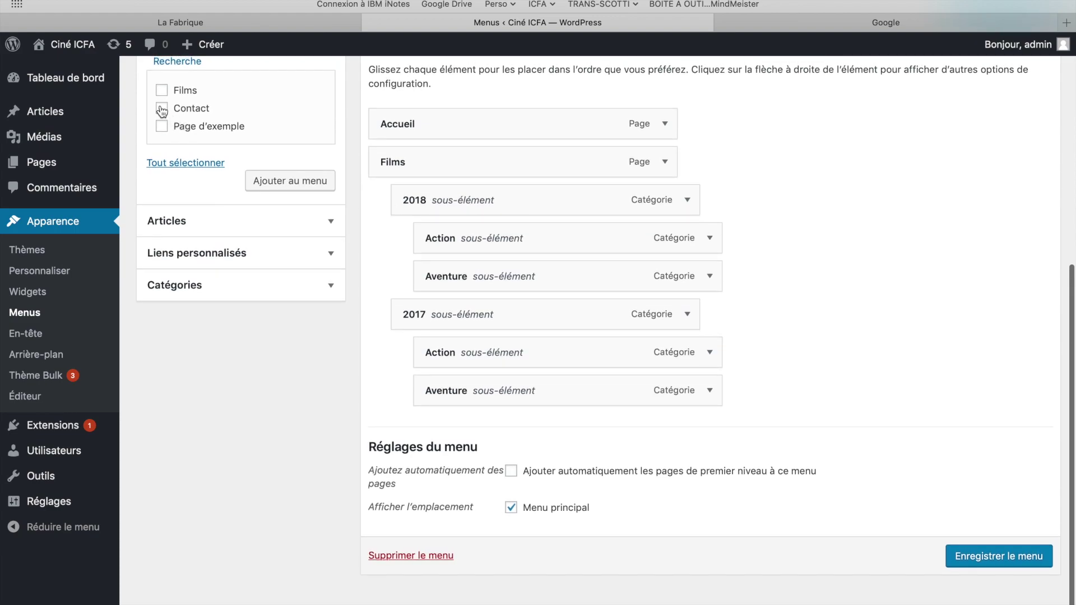
{"action": "left_click", "coordinate": [266, 188]}
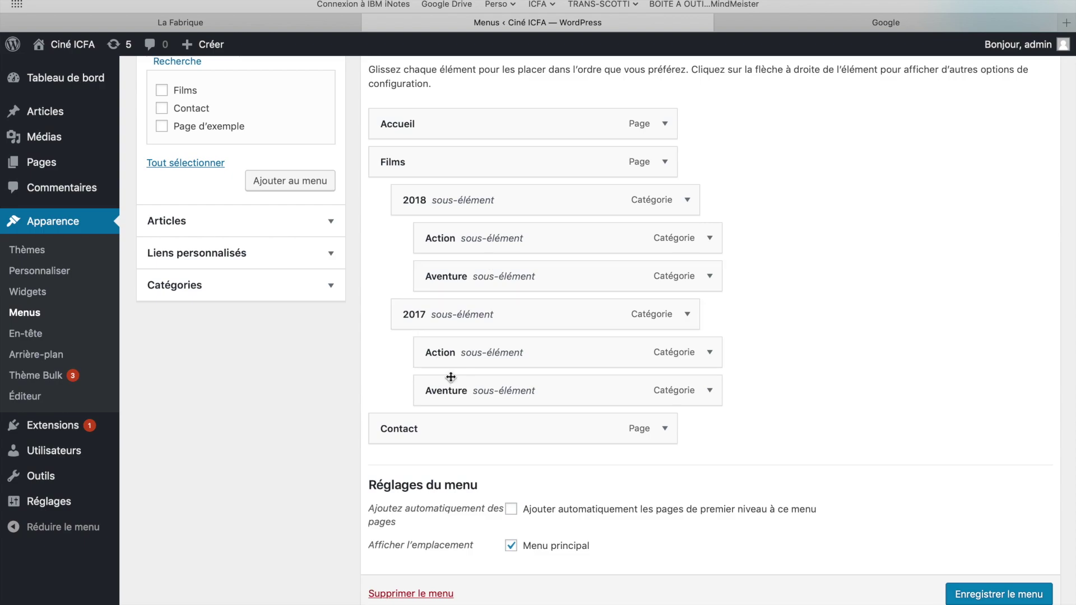
- Save Menu Principal and open the public Ciné ICFA home page to check the result
{"action": "left_click", "coordinate": [988, 595]}
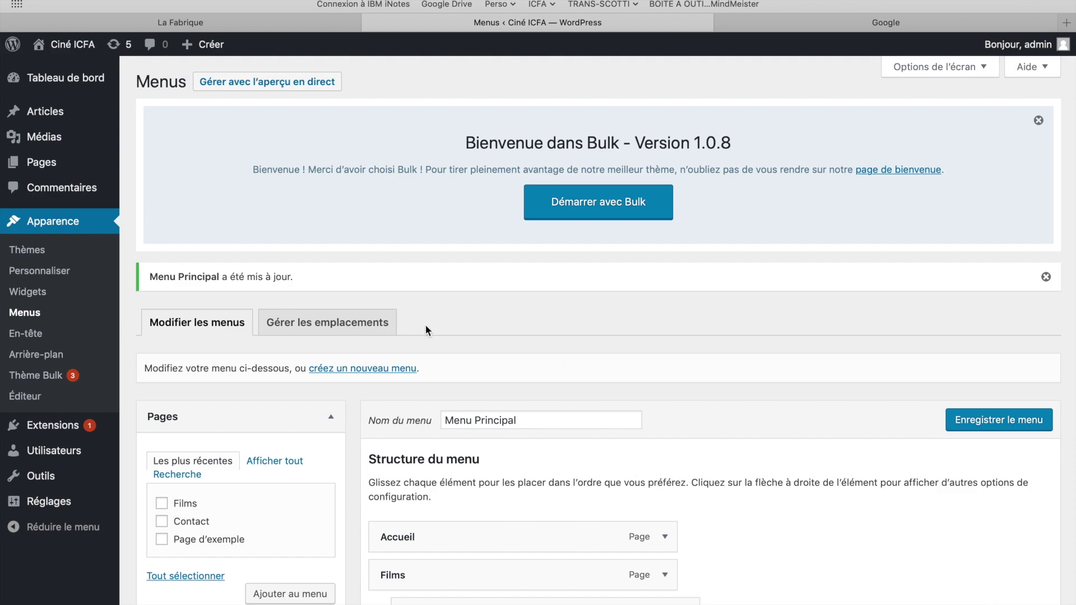
{"action": "left_click", "coordinate": [60, 39]}
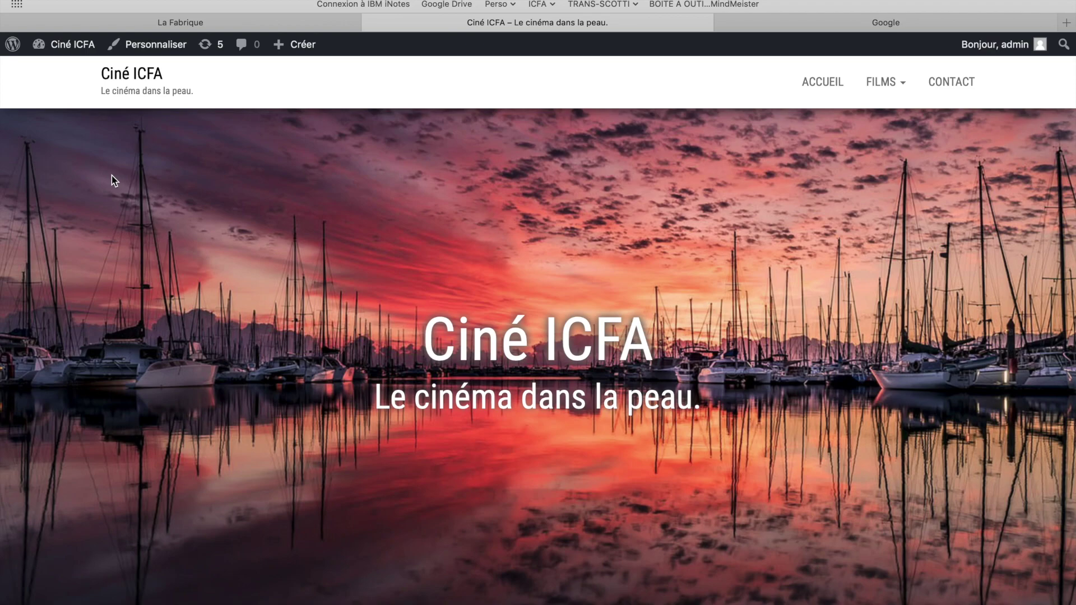
{"action": "scroll", "coordinate": [341, 315], "scroll_direction": "down", "scroll_amount": 1}
{"action": "scroll", "coordinate": [340, 314], "scroll_direction": "down", "scroll_amount": 6}
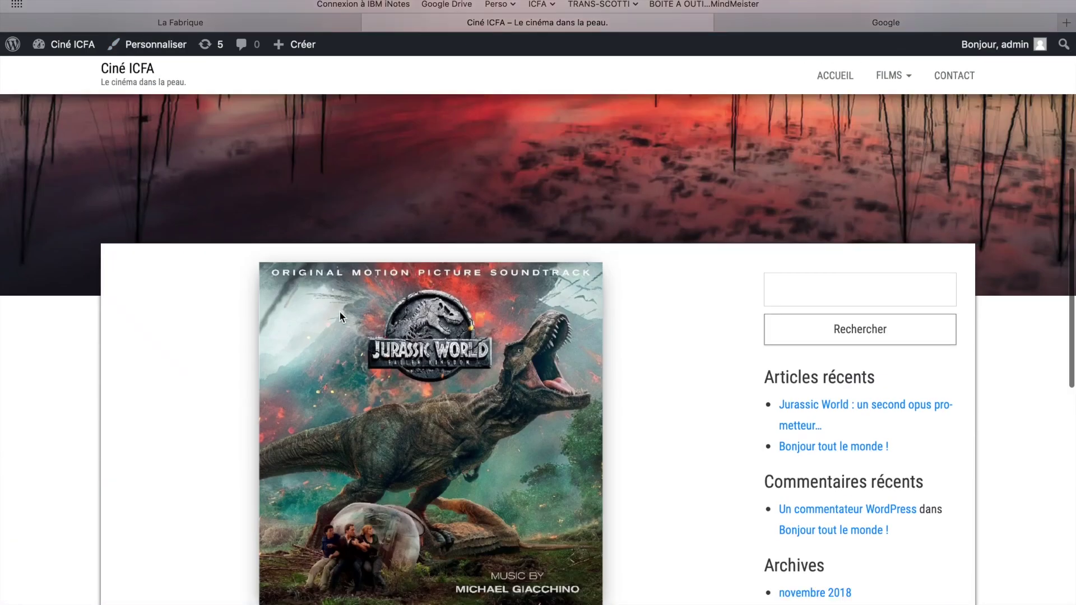
{"action": "scroll", "coordinate": [339, 311], "scroll_direction": "up", "scroll_amount": 7}
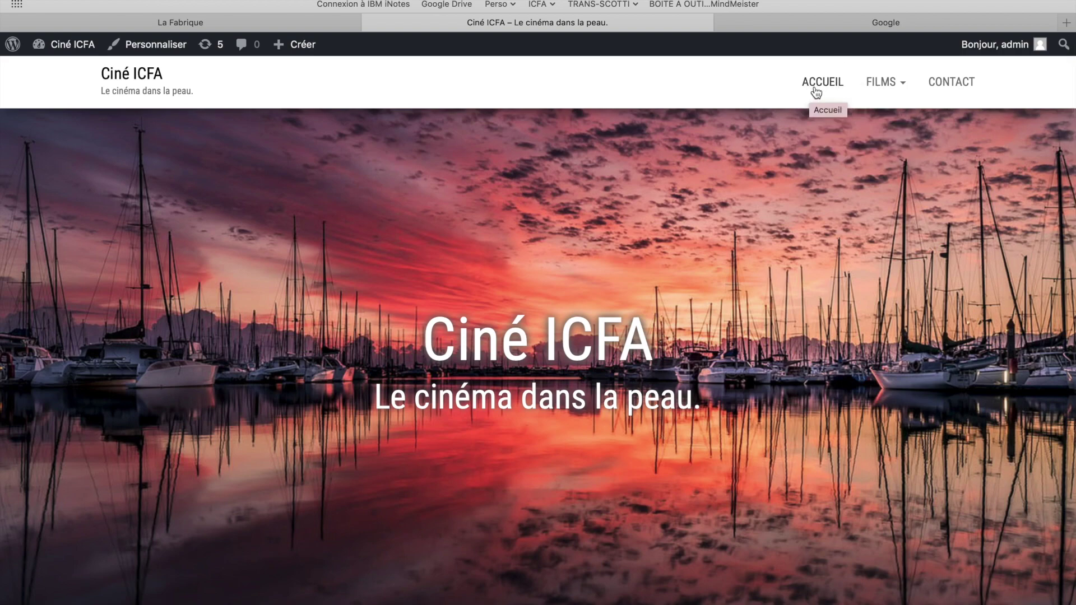
- Test the site's navigation by opening the Films page and the Action category under 2018, and look through the category's posts
{"action": "mouse_move", "coordinate": [899, 87]}
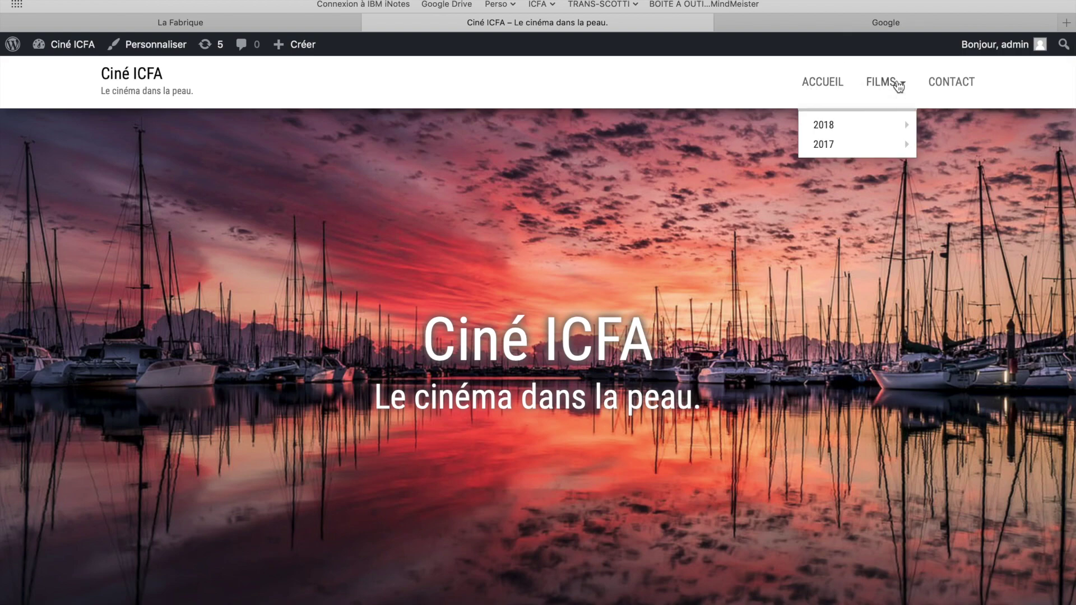
{"action": "left_click", "coordinate": [897, 81]}
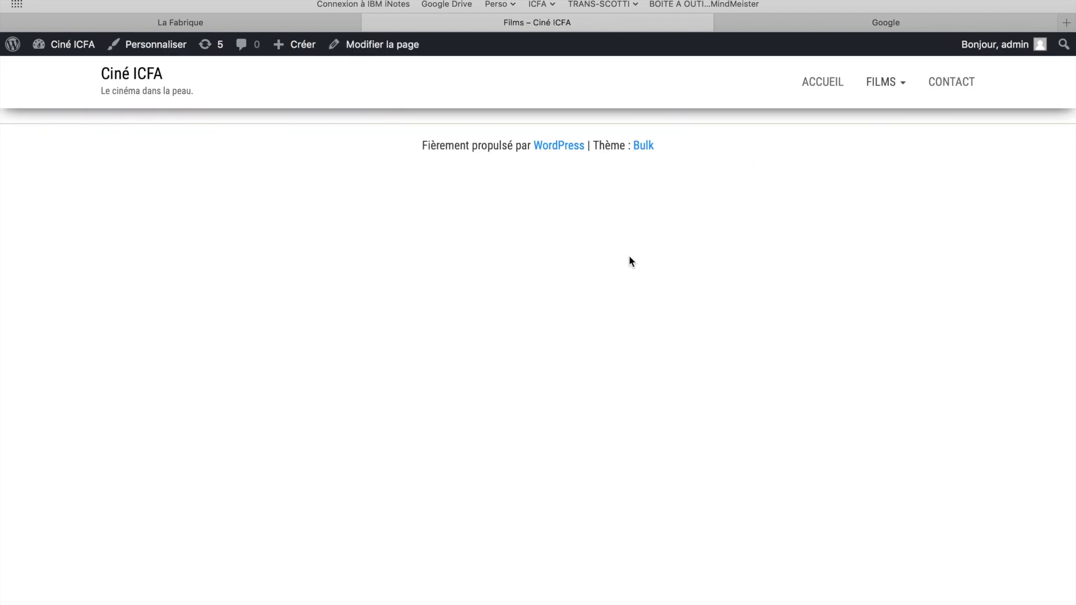
{"action": "mouse_move", "coordinate": [860, 84]}
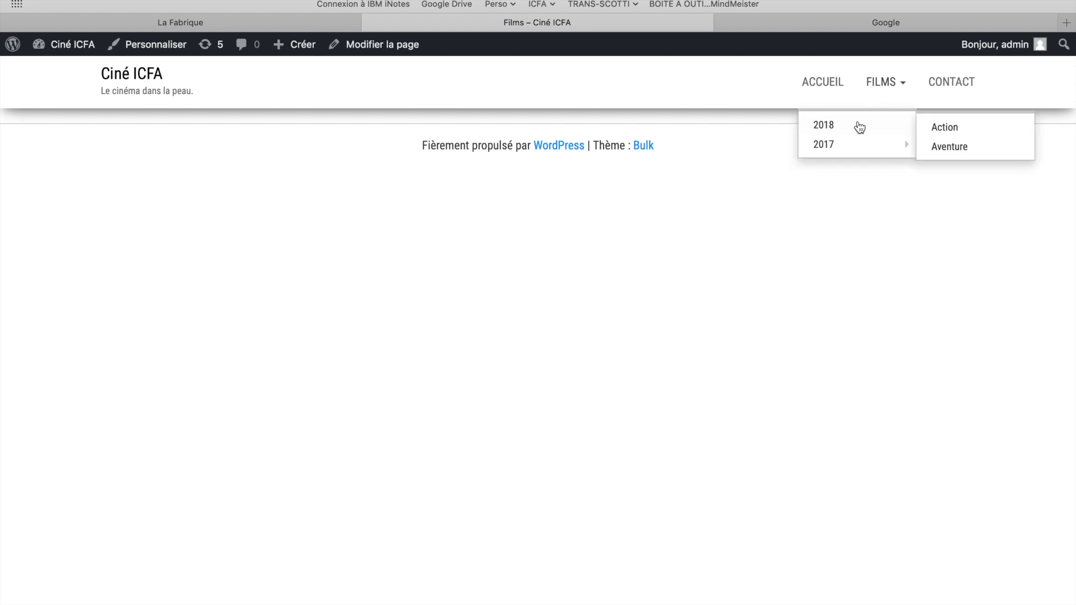
{"action": "mouse_move", "coordinate": [831, 154]}
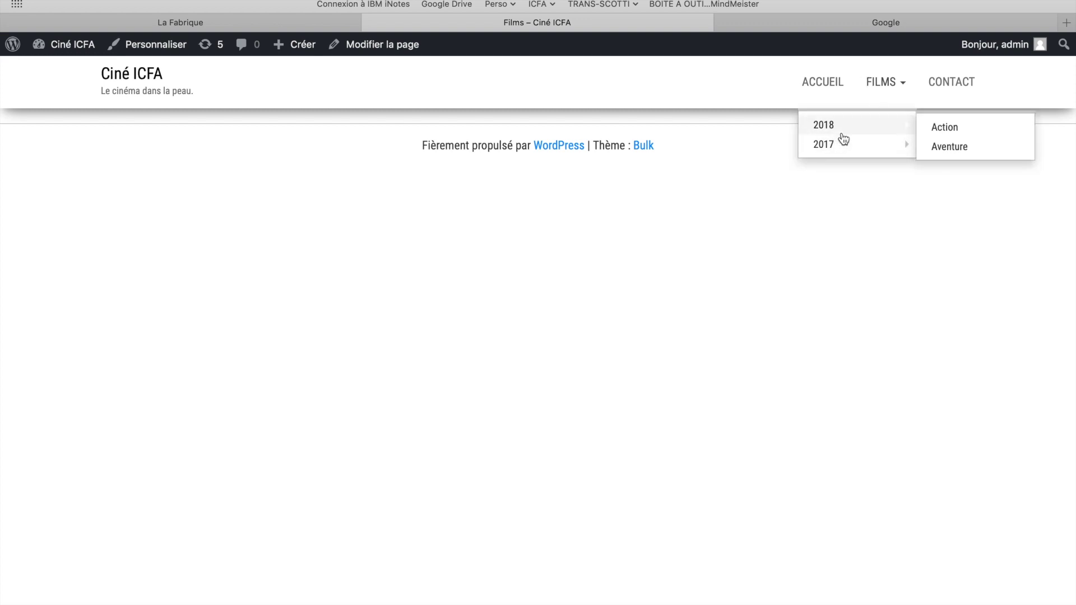
{"action": "mouse_move", "coordinate": [888, 136]}
{"action": "left_click", "coordinate": [938, 128]}
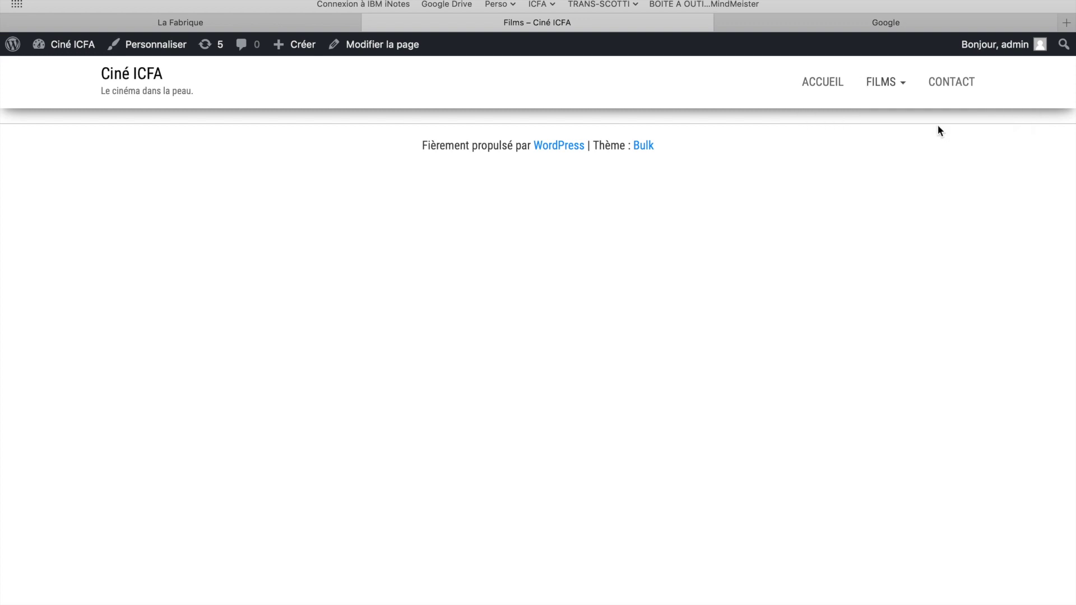
{"action": "scroll", "coordinate": [627, 335], "scroll_direction": "down", "scroll_amount": 2}
{"action": "scroll", "coordinate": [627, 335], "scroll_direction": "down", "scroll_amount": 3}
{"action": "scroll", "coordinate": [627, 335], "scroll_direction": "up", "scroll_amount": 5}
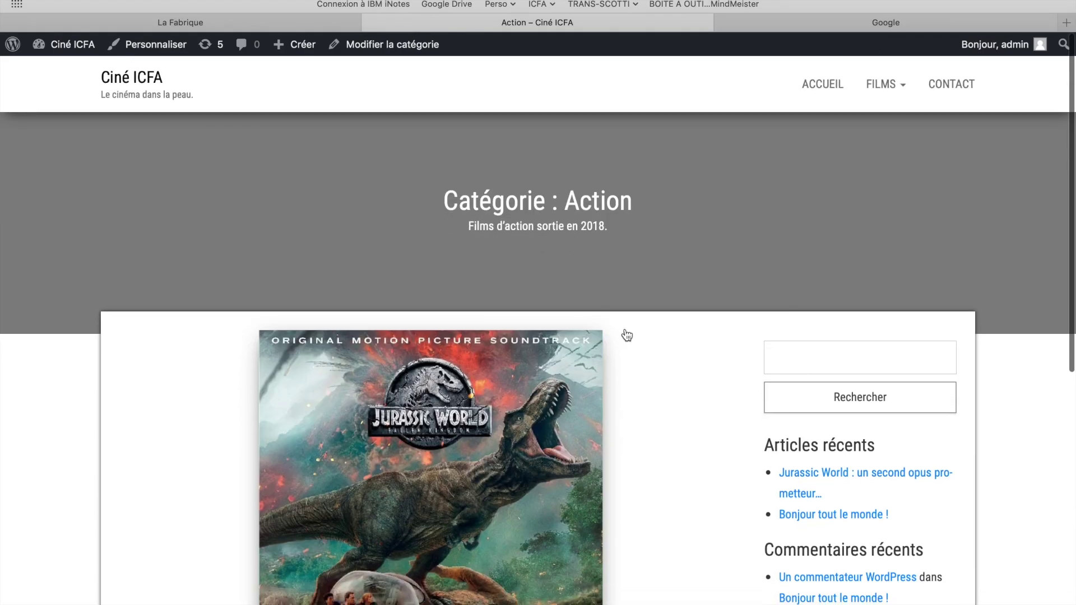
{"action": "scroll", "coordinate": [627, 335], "scroll_direction": "down", "scroll_amount": 8}
{"action": "scroll", "coordinate": [626, 333], "scroll_direction": "up", "scroll_amount": 10}
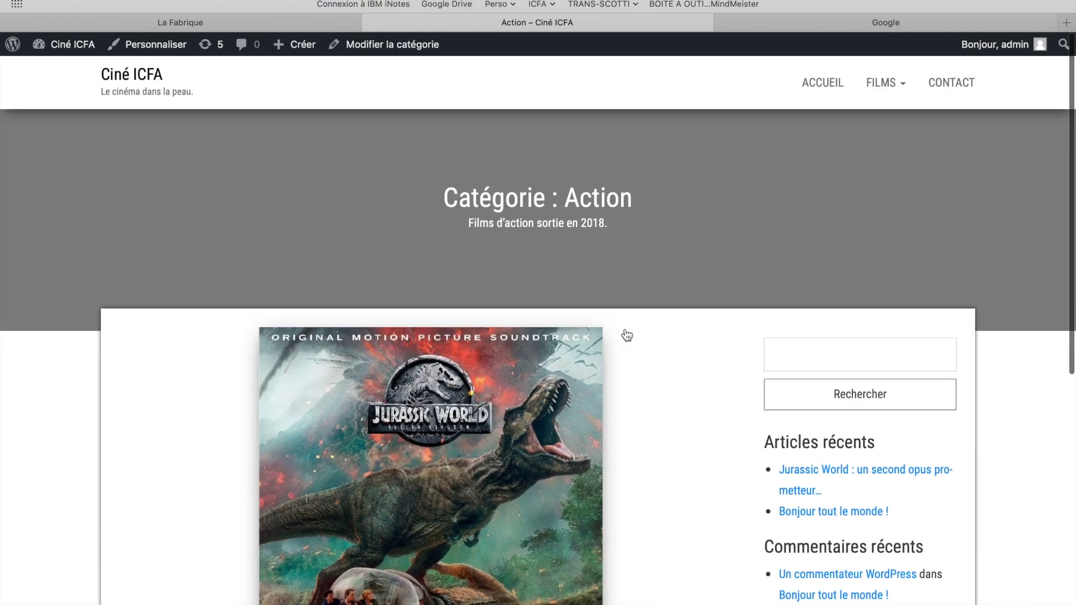
- Open the Contact page from the site's navigation and look through its contact details and photo
{"action": "left_click", "coordinate": [953, 82]}
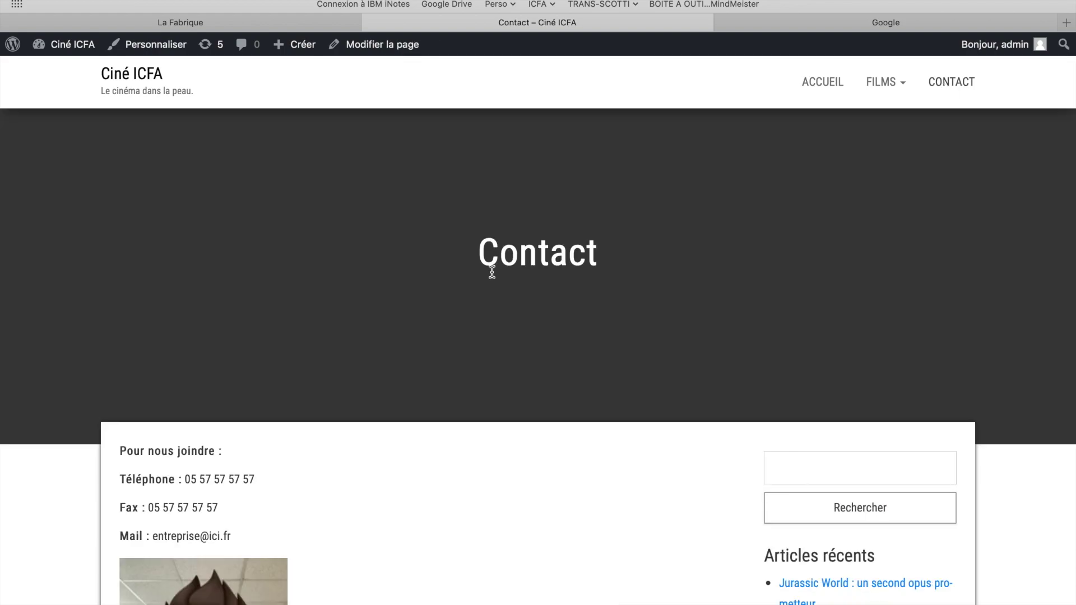
{"action": "scroll", "coordinate": [492, 271], "scroll_direction": "down", "scroll_amount": 5}
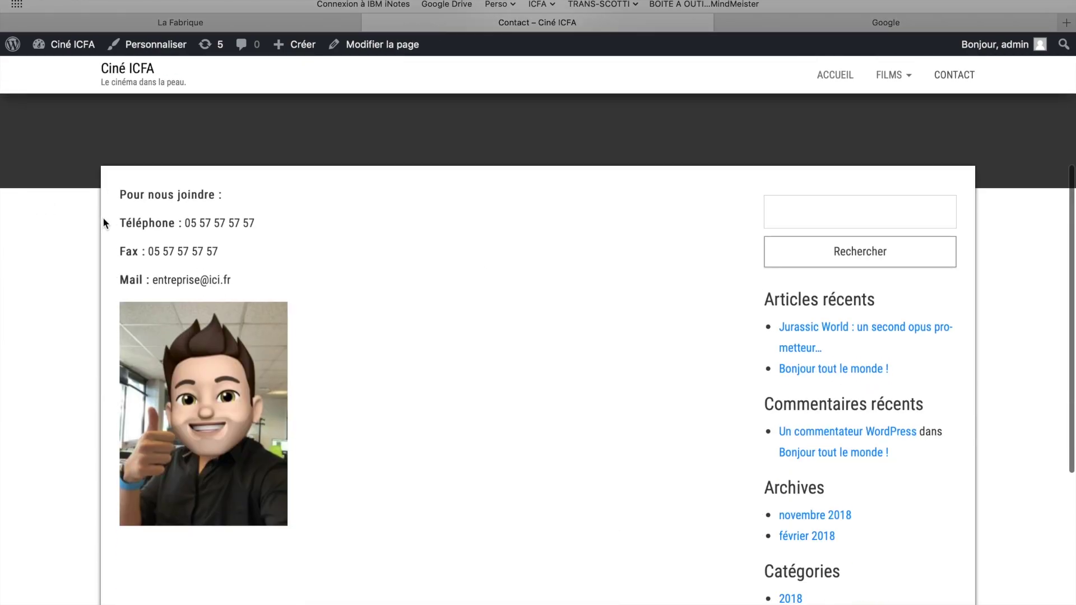
{"action": "left_click_drag", "start_coordinate": [140, 194], "coordinate": [237, 246]}
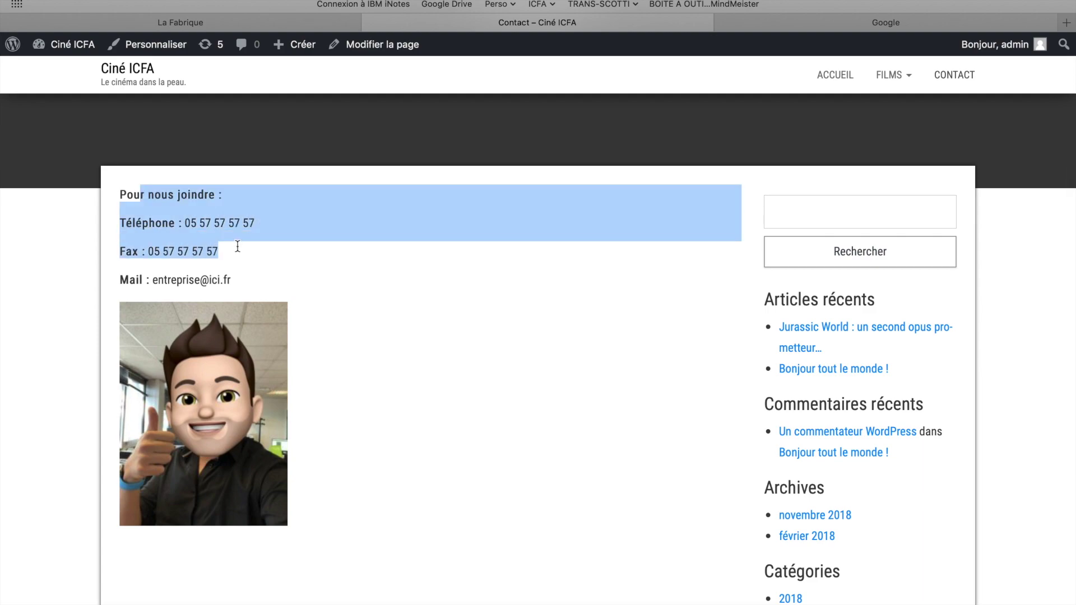
{"action": "left_click", "coordinate": [265, 277]}
{"action": "scroll", "coordinate": [270, 274], "scroll_direction": "down", "scroll_amount": 4}
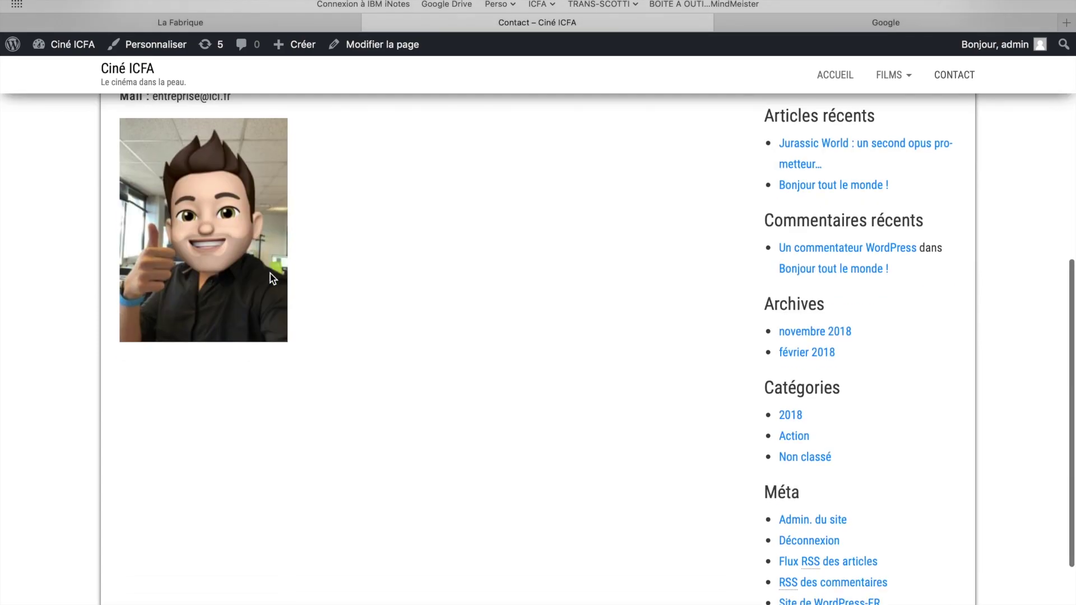
{"action": "scroll", "coordinate": [273, 271], "scroll_direction": "up", "scroll_amount": 5}
{"action": "scroll", "coordinate": [624, 128], "scroll_direction": "up", "scroll_amount": 3}
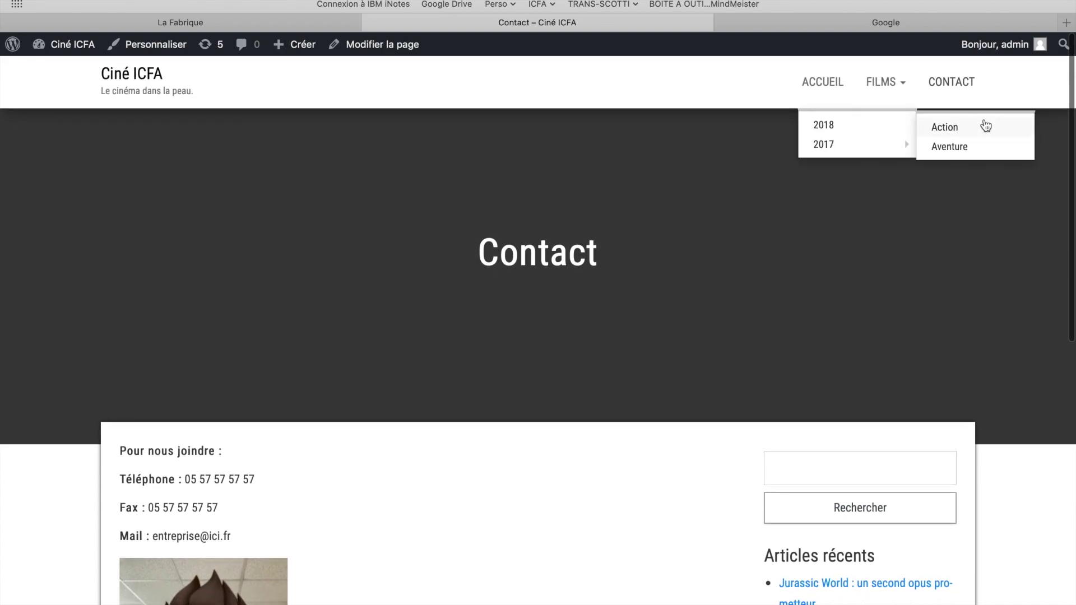
- Return to the site's administration, reopen the menu editor and review the structure and settings of Menu Principal
{"action": "mouse_move", "coordinate": [77, 49]}
{"action": "left_click", "coordinate": [75, 44]}
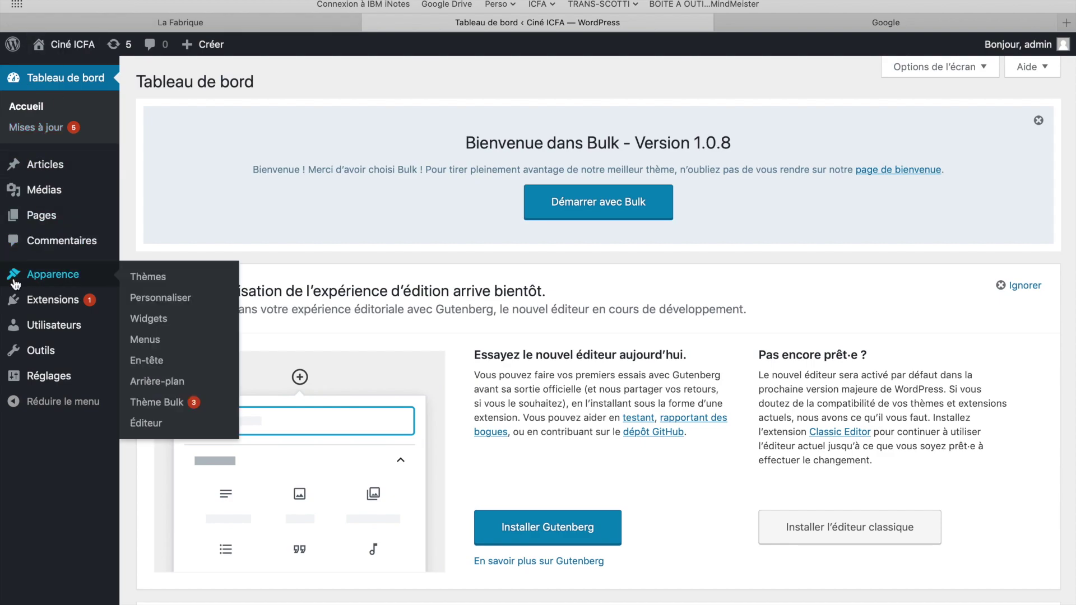
{"action": "mouse_move", "coordinate": [35, 287]}
{"action": "left_click", "coordinate": [144, 339]}
{"action": "scroll", "coordinate": [213, 432], "scroll_direction": "down", "scroll_amount": 3}
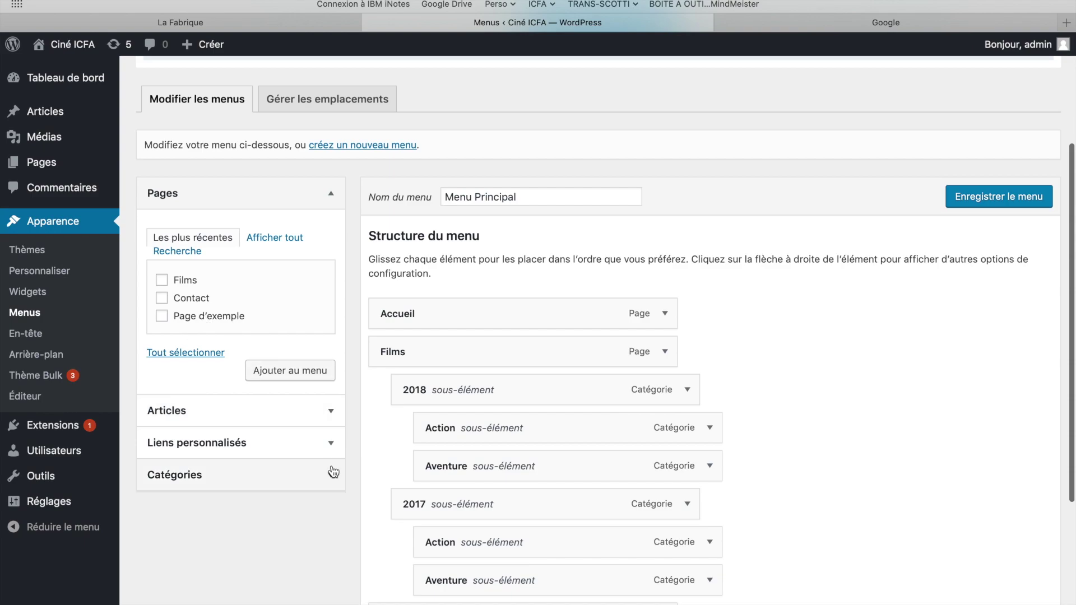
{"action": "scroll", "coordinate": [587, 232], "scroll_direction": "down", "scroll_amount": 4}
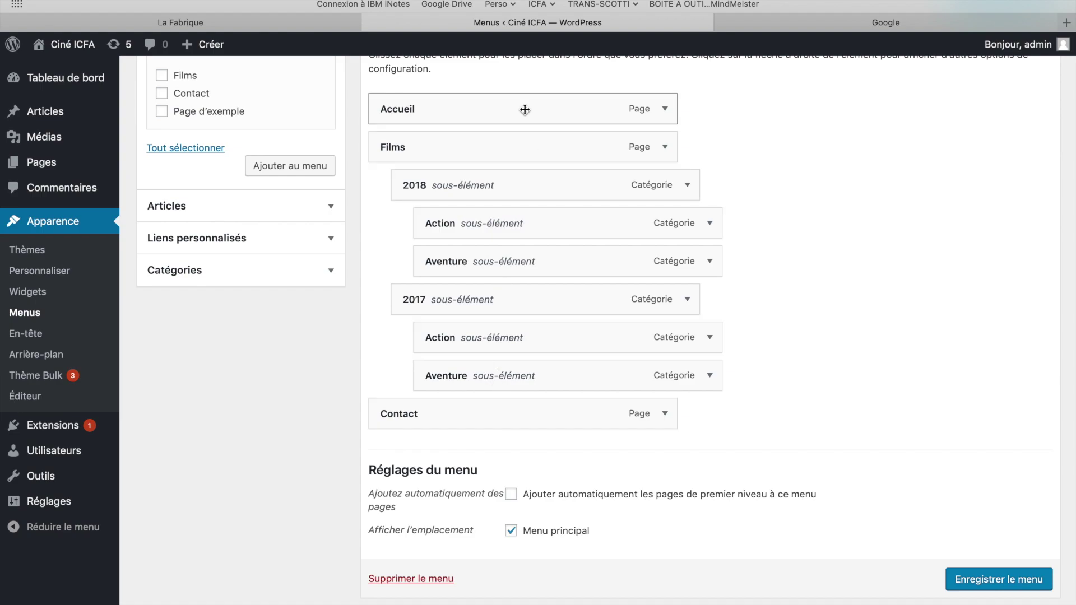
{"action": "scroll", "coordinate": [510, 162], "scroll_direction": "up", "scroll_amount": 3}
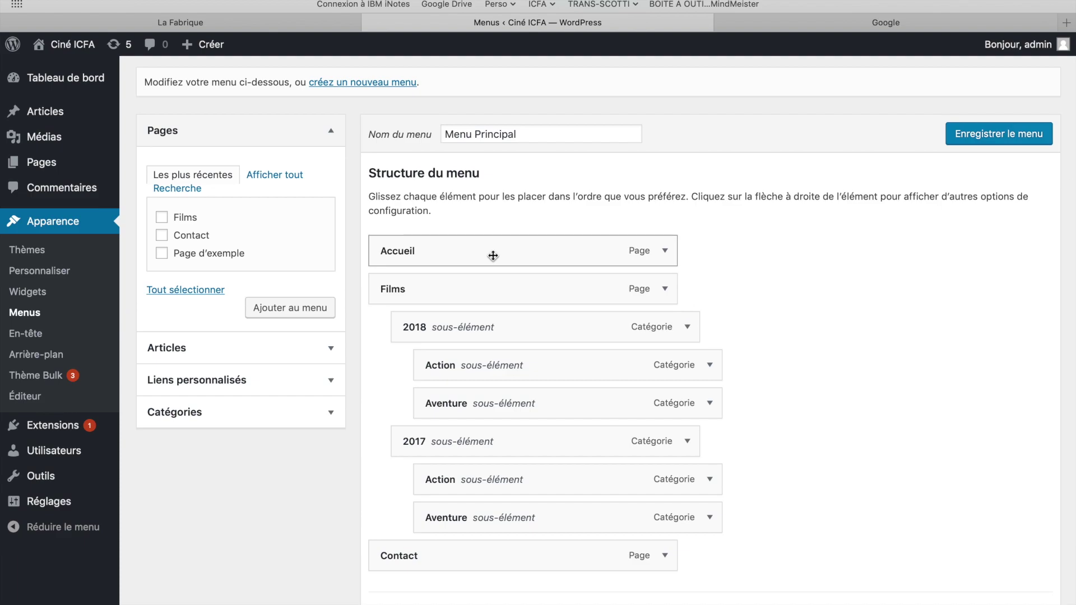
{"action": "scroll", "coordinate": [476, 312], "scroll_direction": "down", "scroll_amount": 2}
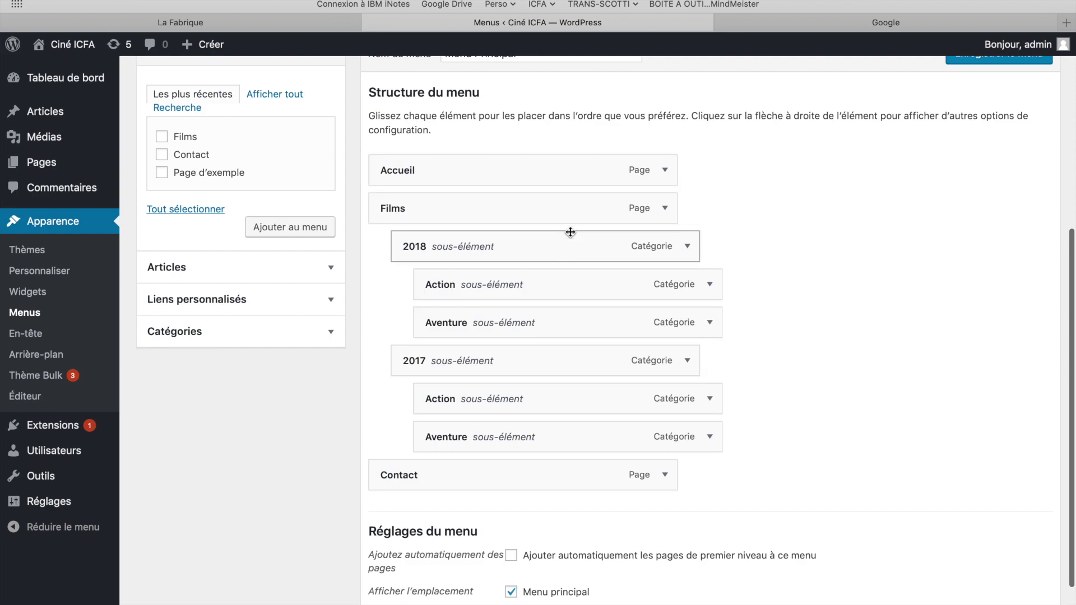
{"action": "scroll", "coordinate": [757, 481], "scroll_direction": "down", "scroll_amount": 2}
{"action": "scroll", "coordinate": [758, 481], "scroll_direction": "up", "scroll_amount": 3}
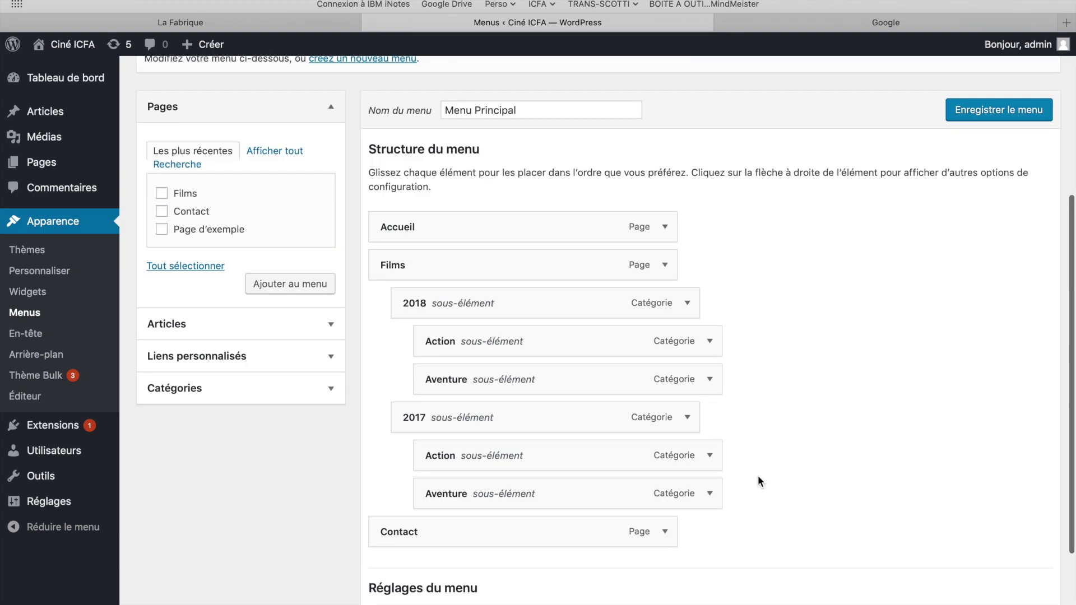